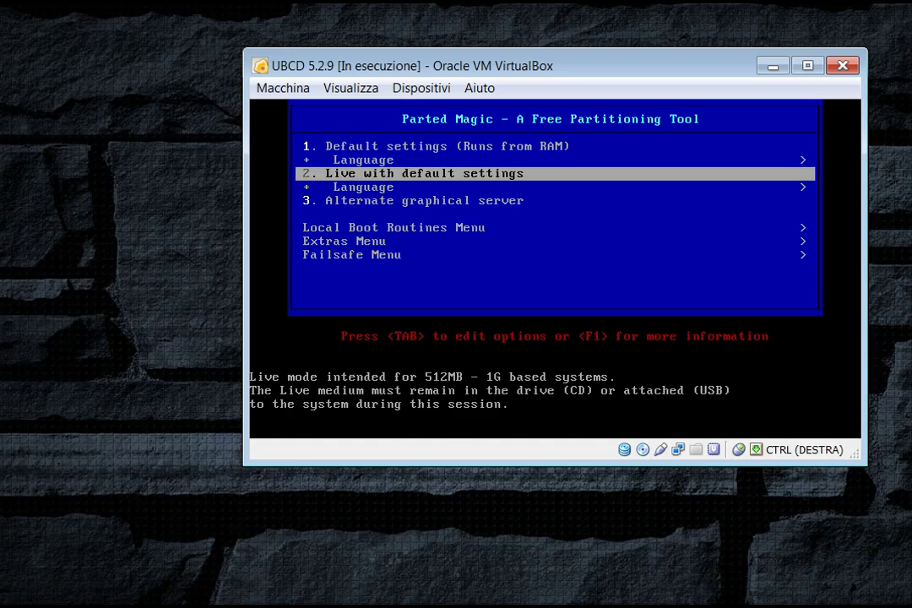
- Boot Parted Magic with the "Live with default settings" option
{"action": "key", "text": "Return"}
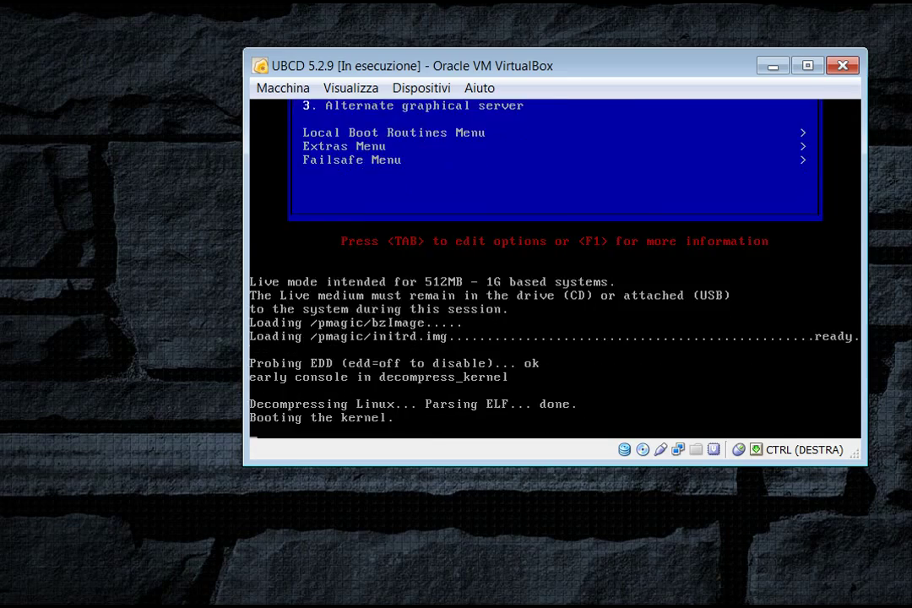
{"action": "left_click_drag", "start_coordinate": [732, 69], "coordinate": [702, 74]}
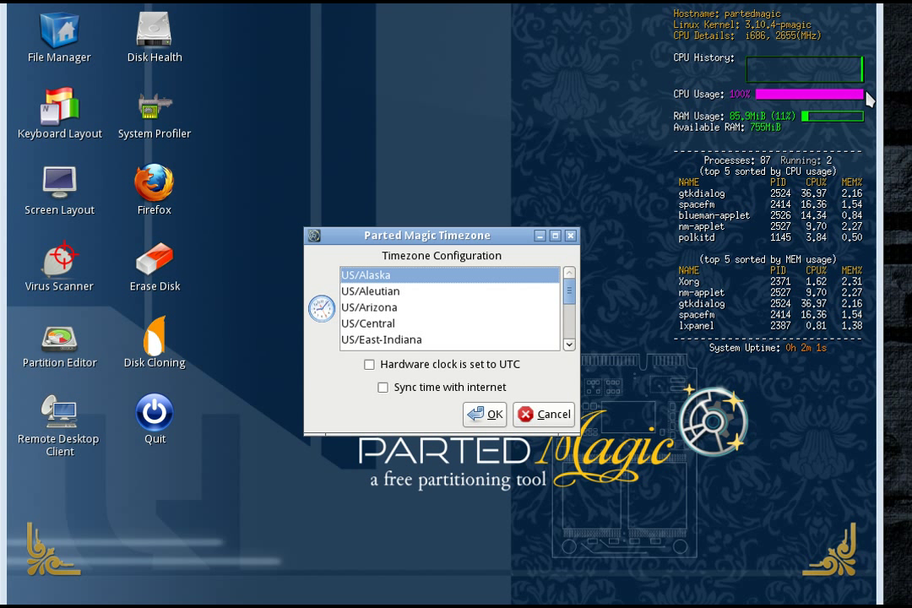
- Select the US/Central time zone and look through the other zones in the Timezone Configuration list
{"action": "left_click", "coordinate": [511, 321]}
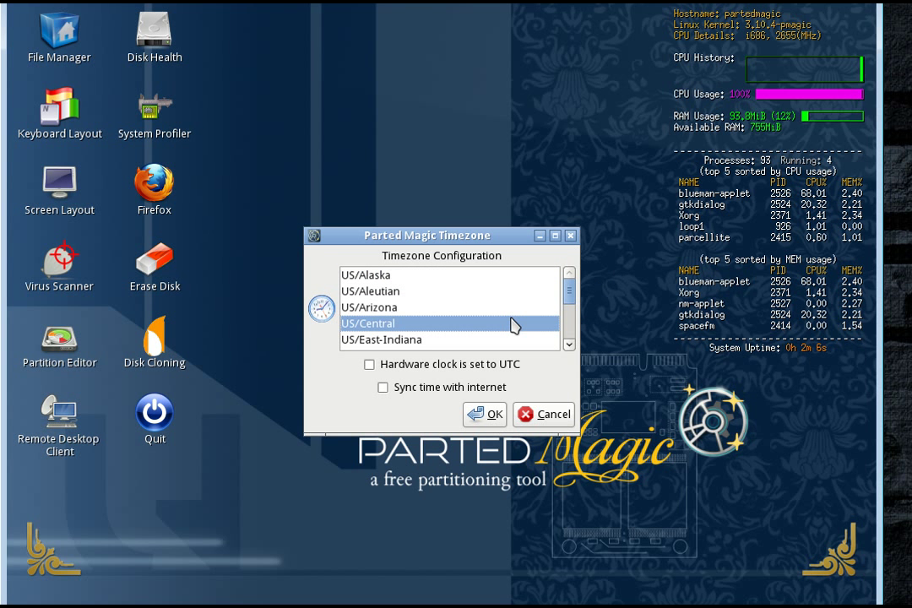
{"action": "scroll", "coordinate": [517, 319], "scroll_direction": "down", "scroll_amount": 5}
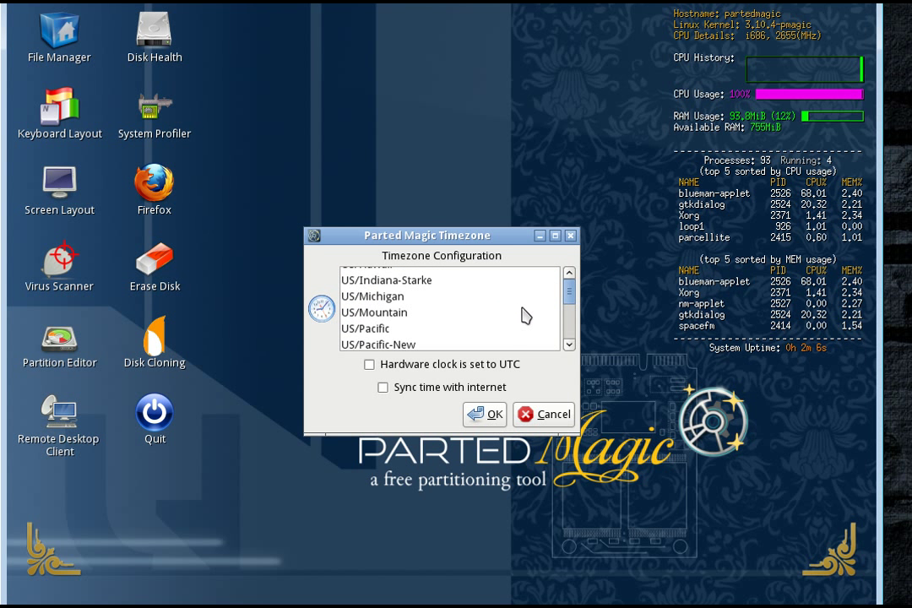
{"action": "scroll", "coordinate": [523, 315], "scroll_direction": "down", "scroll_amount": 2}
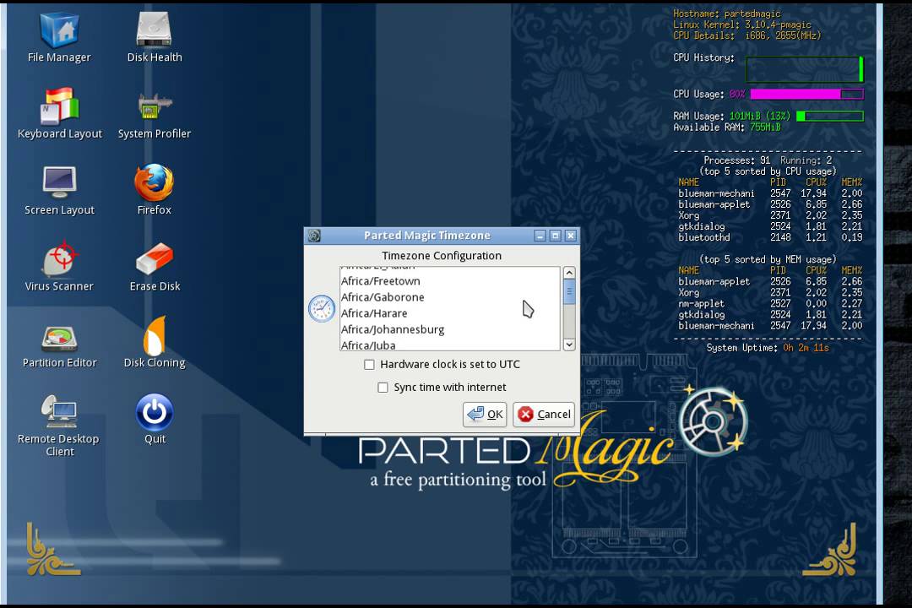
{"action": "scroll", "coordinate": [529, 309], "scroll_direction": "down", "scroll_amount": 1}
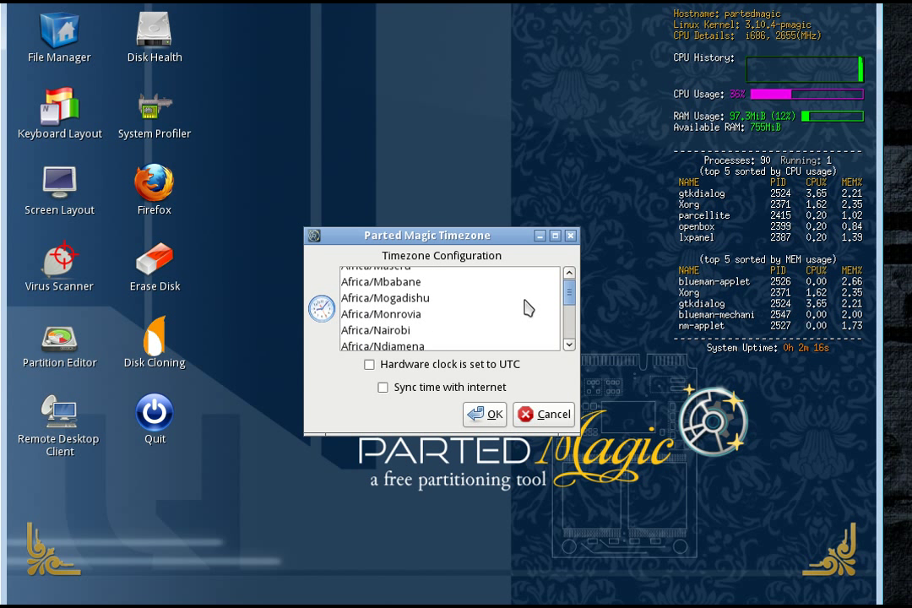
{"action": "scroll", "coordinate": [524, 308], "scroll_direction": "down", "scroll_amount": 15}
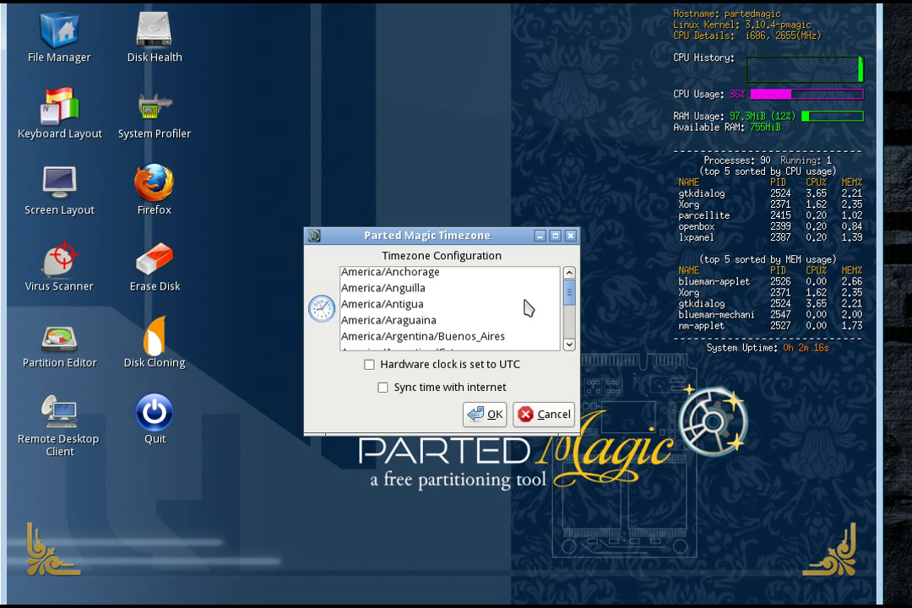
{"action": "scroll", "coordinate": [529, 304], "scroll_direction": "down", "scroll_amount": 20}
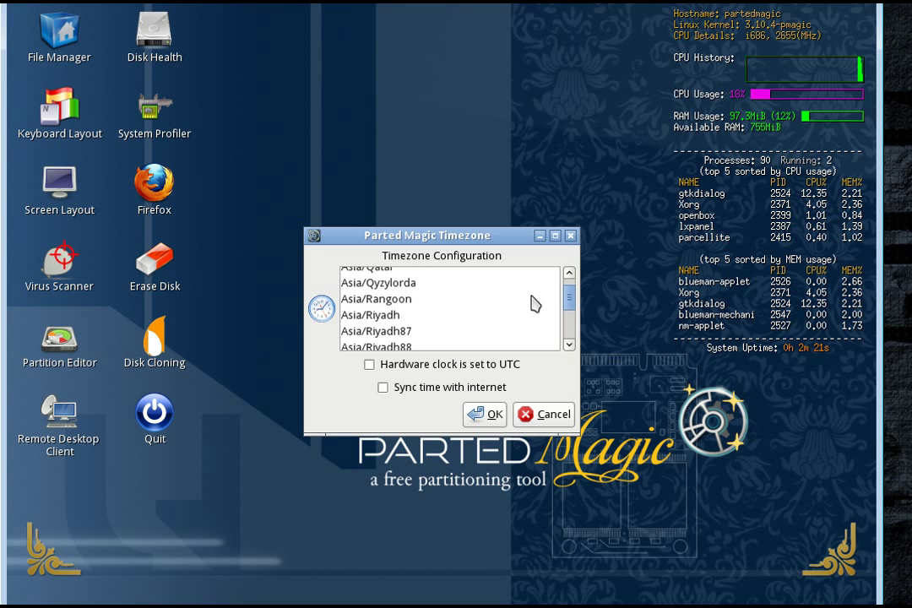
{"action": "scroll", "coordinate": [534, 304], "scroll_direction": "down", "scroll_amount": 20}
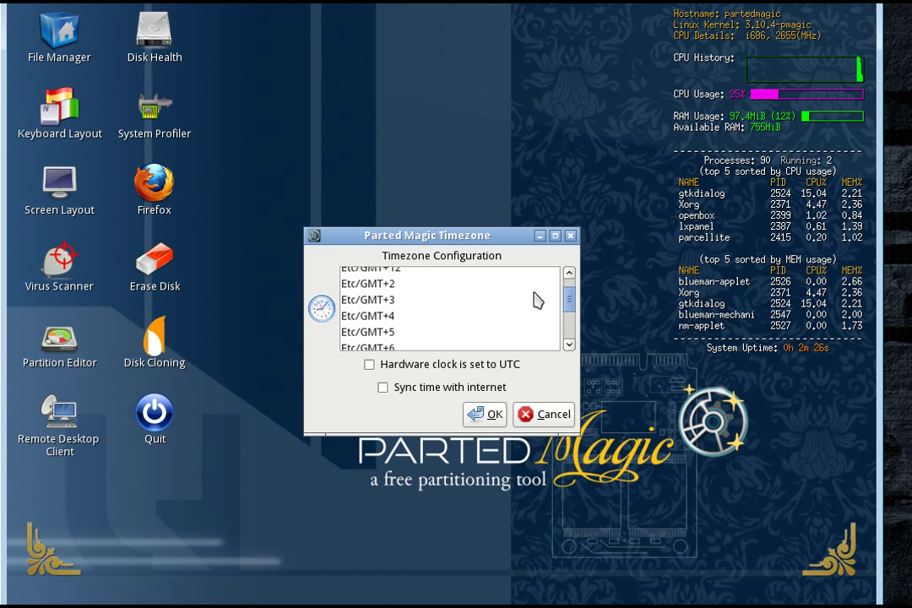
{"action": "left_click_drag", "start_coordinate": [567, 311], "coordinate": [568, 323]}
{"action": "scroll", "coordinate": [490, 297], "scroll_direction": "up", "scroll_amount": 3}
{"action": "scroll", "coordinate": [490, 298], "scroll_direction": "up", "scroll_amount": 8}
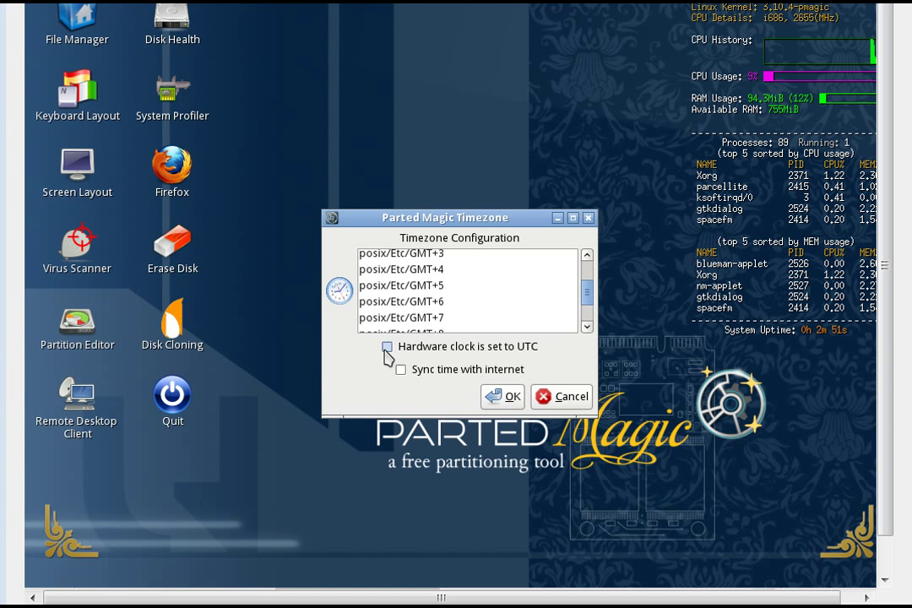
- Set the hardware clock to UTC, enable time sync with the internet and apply the timezone configuration
{"action": "left_click", "coordinate": [386, 348]}
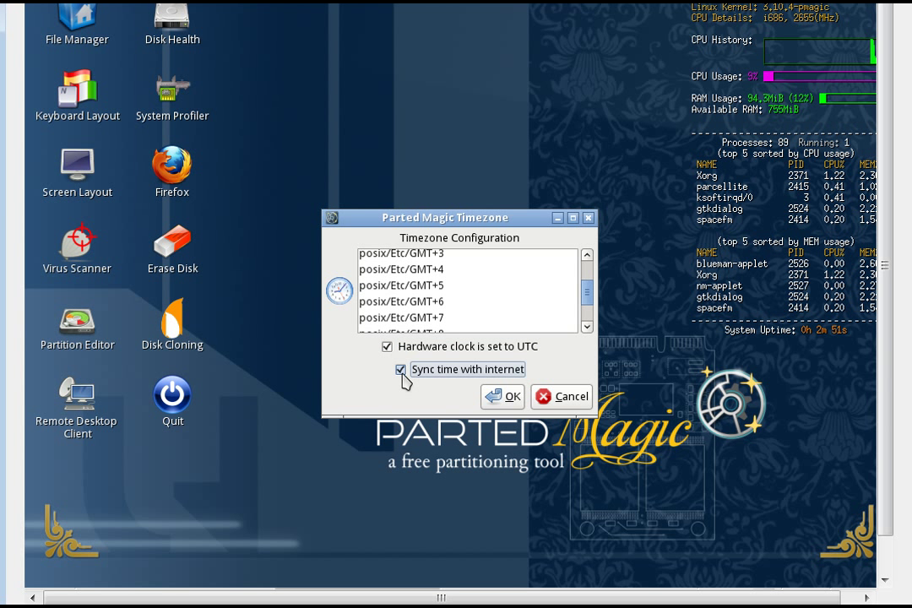
{"action": "mouse_move", "coordinate": [589, 298]}
{"action": "left_mouse_down"}
{"action": "mouse_move", "coordinate": [589, 282]}
{"action": "mouse_move", "coordinate": [581, 312]}
{"action": "left_mouse_up"}
{"action": "left_click", "coordinate": [511, 397]}
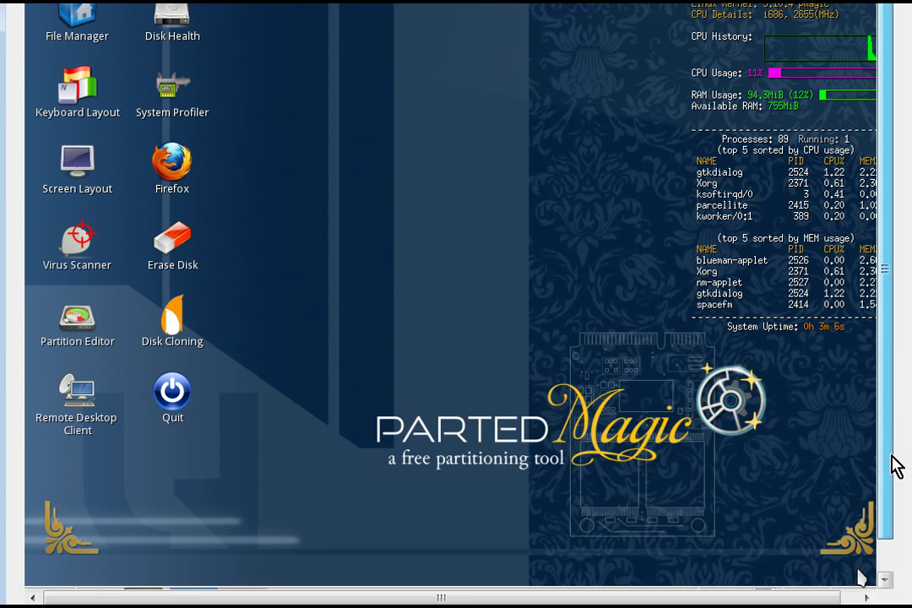
{"action": "mouse_move", "coordinate": [860, 581]}
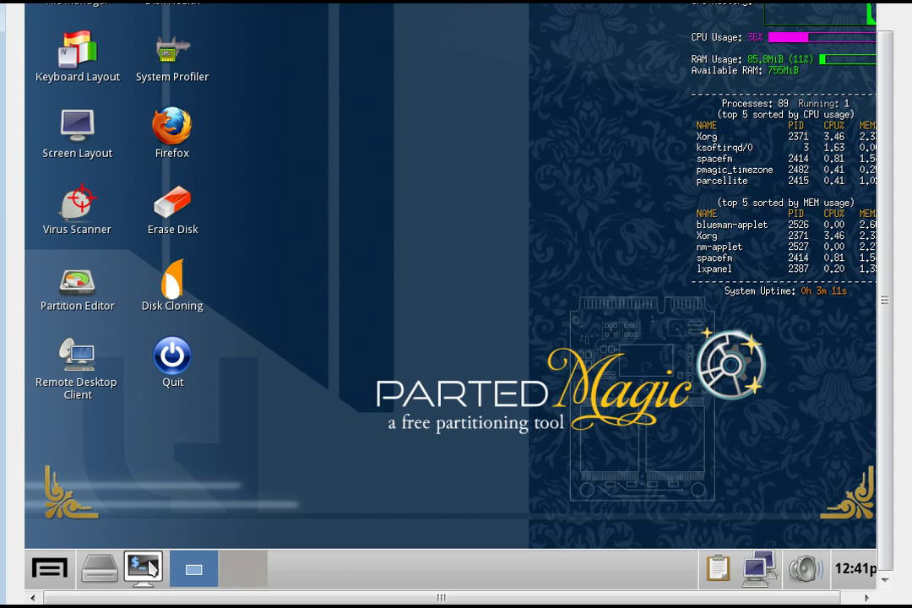
{"action": "left_click_drag", "start_coordinate": [67, 601], "coordinate": [167, 596]}
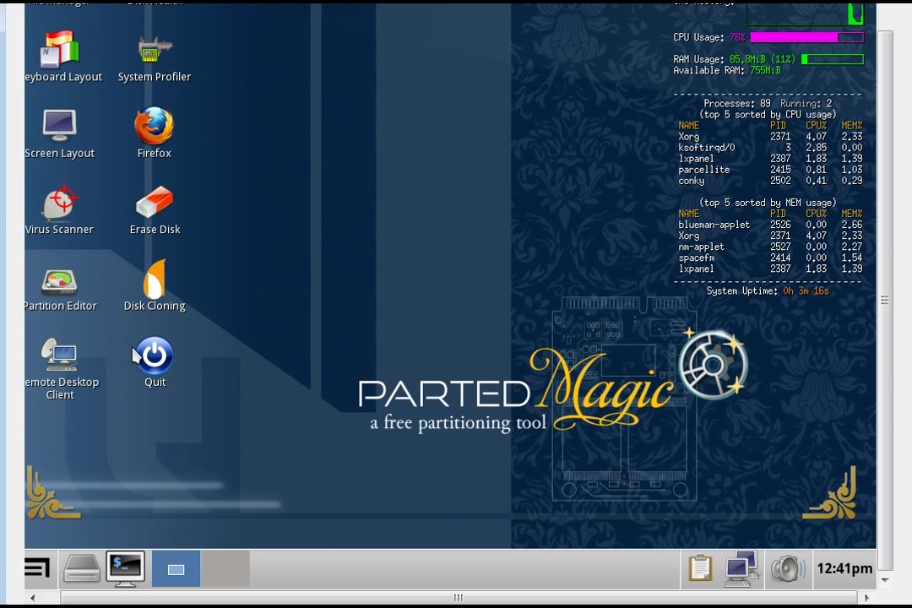
{"action": "left_click_drag", "start_coordinate": [204, 603], "coordinate": [187, 601]}
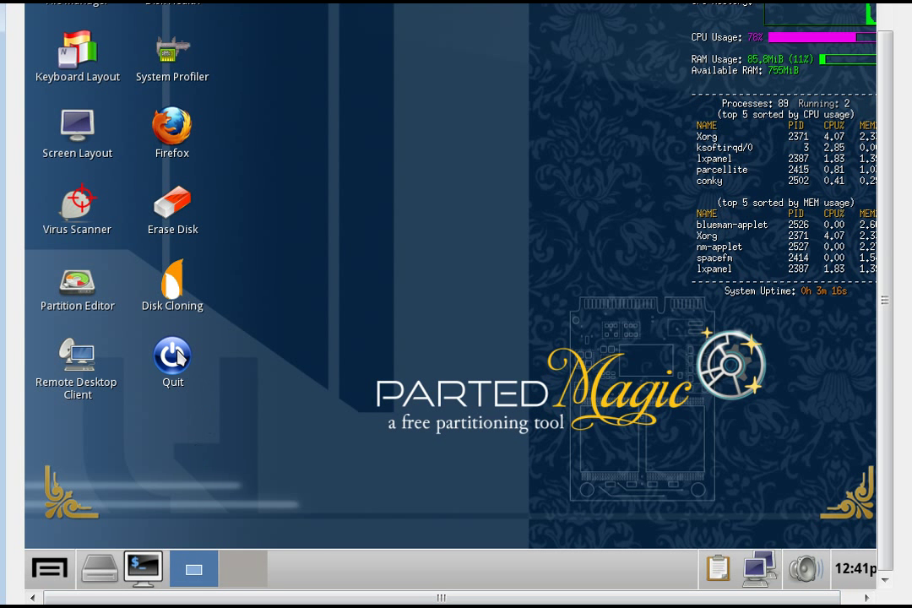
{"action": "left_click", "coordinate": [178, 125]}
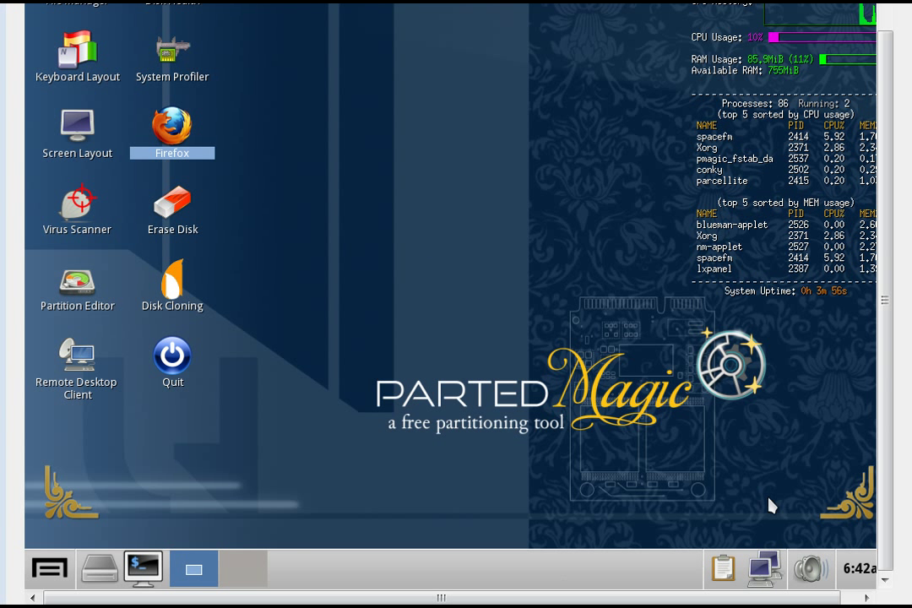
- Run the Erase Disk tool to review its disk erasing methods, and dismiss it without choosing one
{"action": "left_click", "coordinate": [172, 211]}
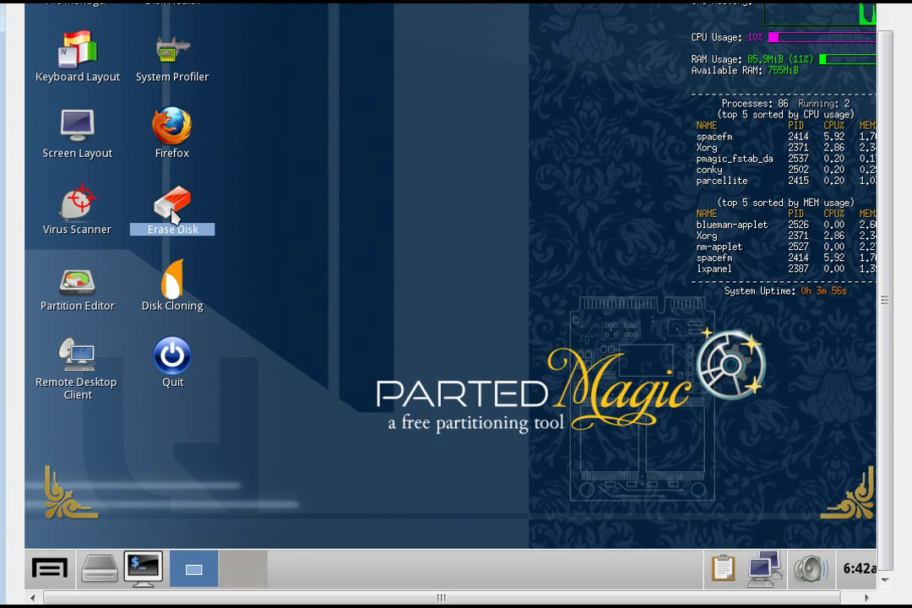
{"action": "right_click", "coordinate": [172, 212]}
{"action": "mouse_move", "coordinate": [178, 215]}
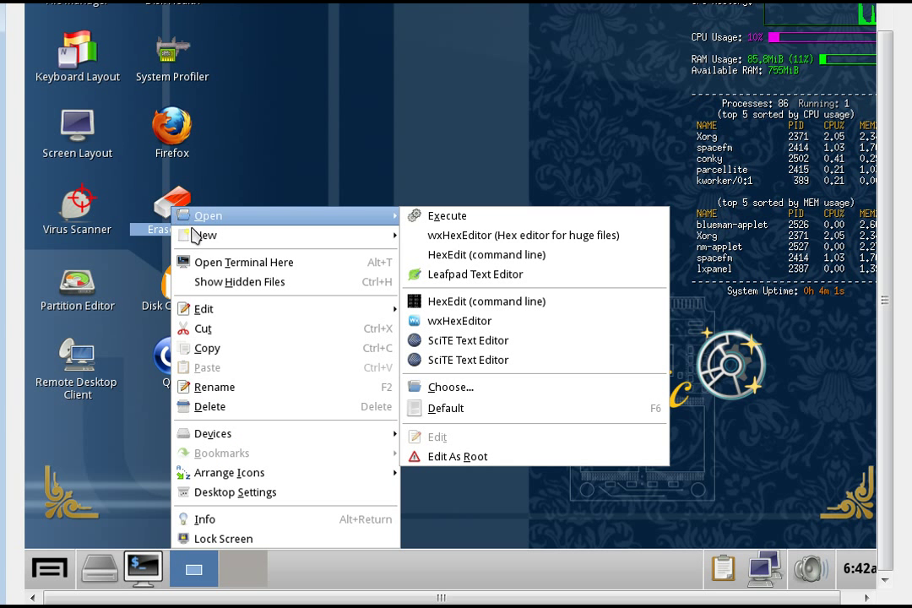
{"action": "left_click", "coordinate": [445, 219]}
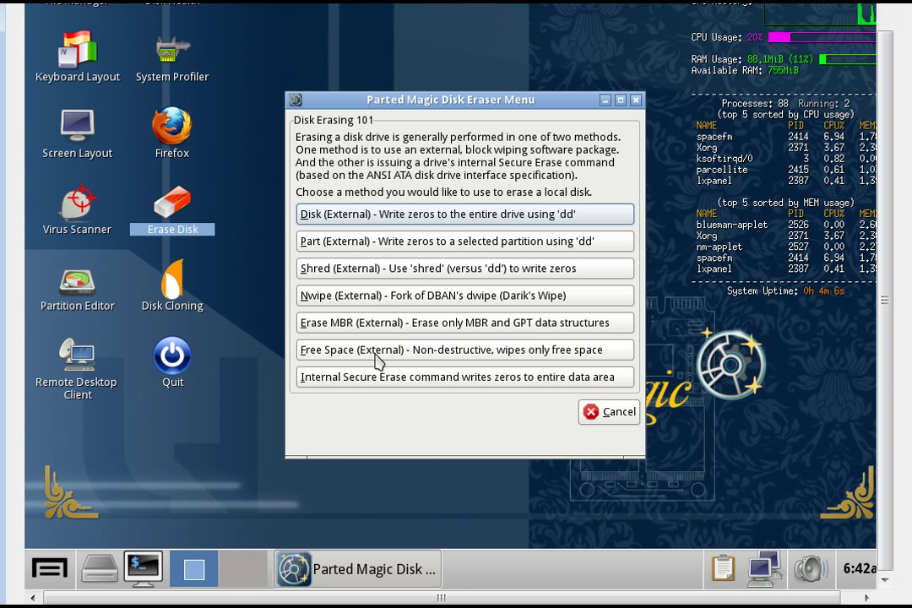
{"action": "left_click", "coordinate": [616, 413]}
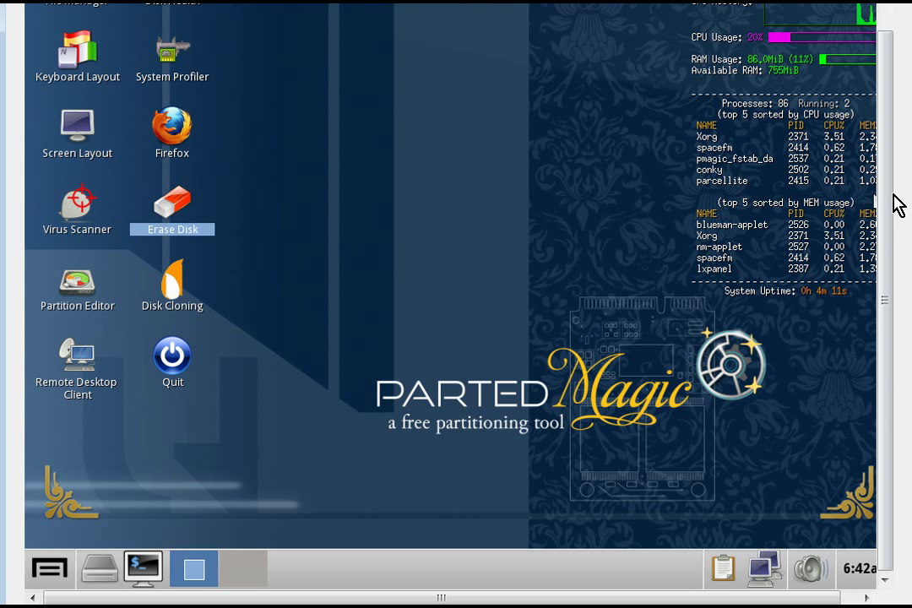
- Run the File Manager to view the root folder and the top of the file system tree, and close it
{"action": "left_click_drag", "start_coordinate": [887, 203], "coordinate": [886, 167]}
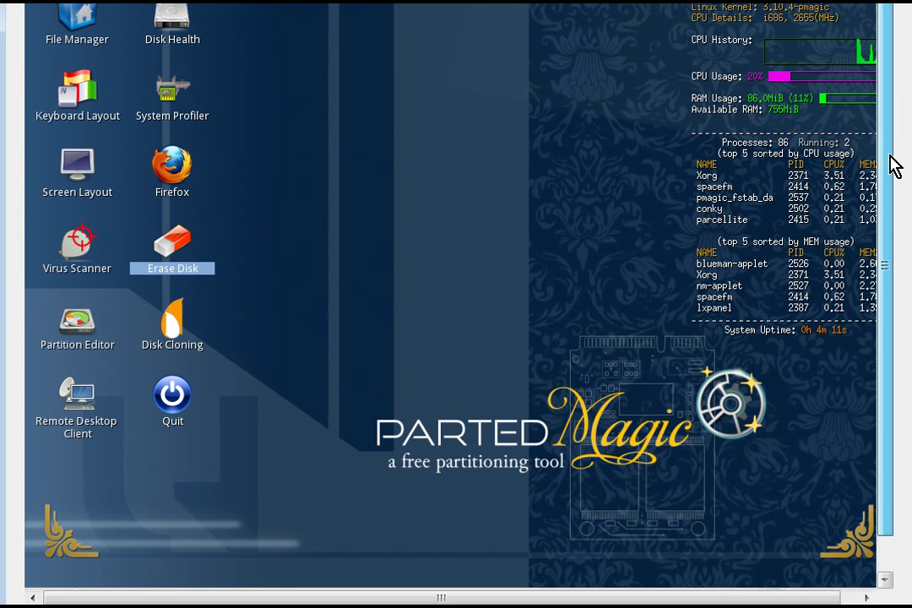
{"action": "right_click", "coordinate": [76, 24]}
{"action": "mouse_move", "coordinate": [114, 35]}
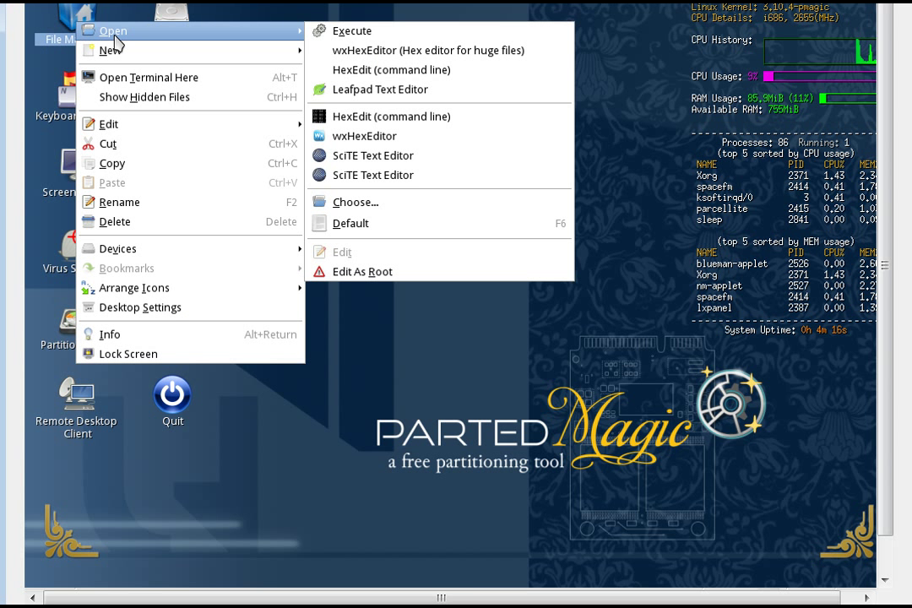
{"action": "left_click", "coordinate": [354, 34]}
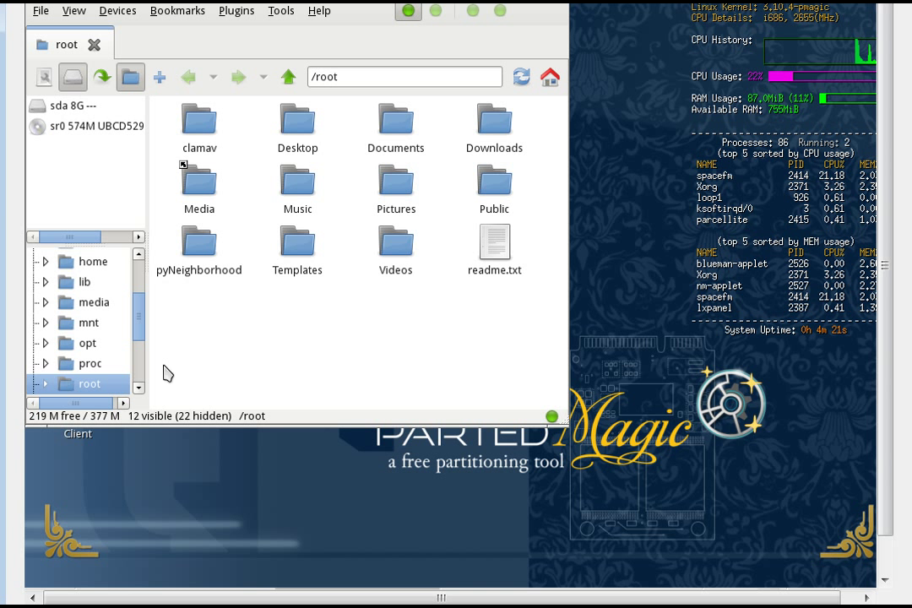
{"action": "left_click_drag", "start_coordinate": [138, 315], "coordinate": [132, 198]}
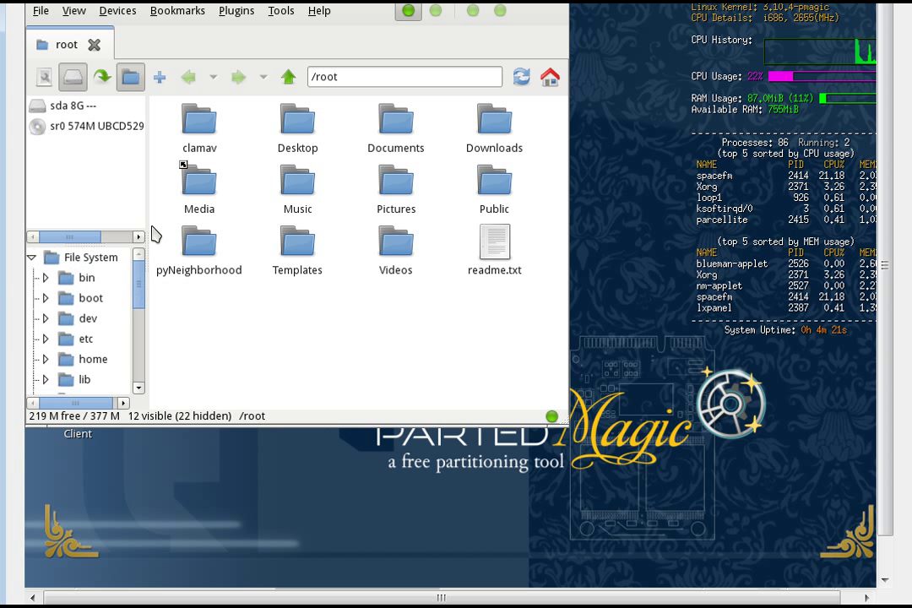
{"action": "left_click", "coordinate": [478, 4]}
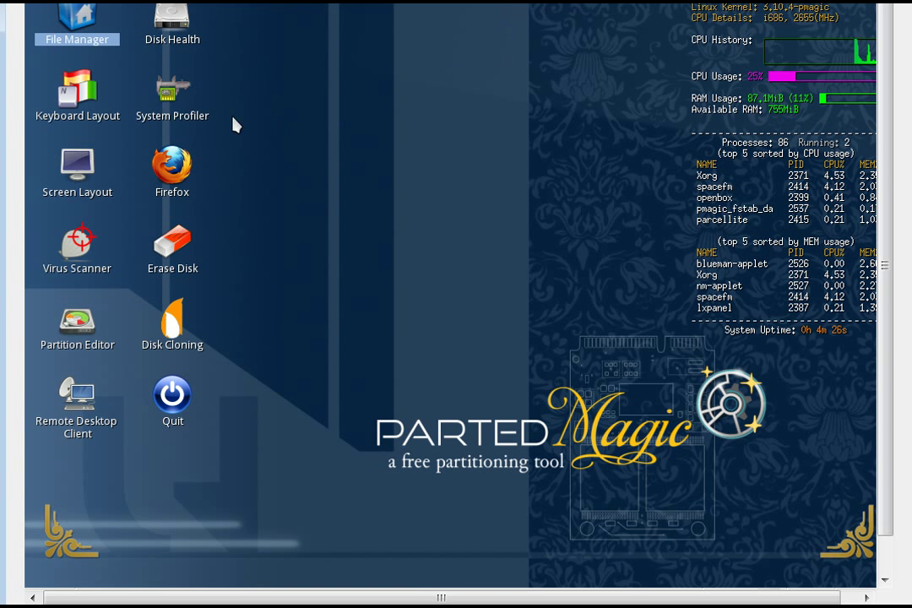
- Run the Keyboard Layout configuration tool from the desktop
{"action": "left_click", "coordinate": [67, 67]}
{"action": "right_click", "coordinate": [76, 73]}
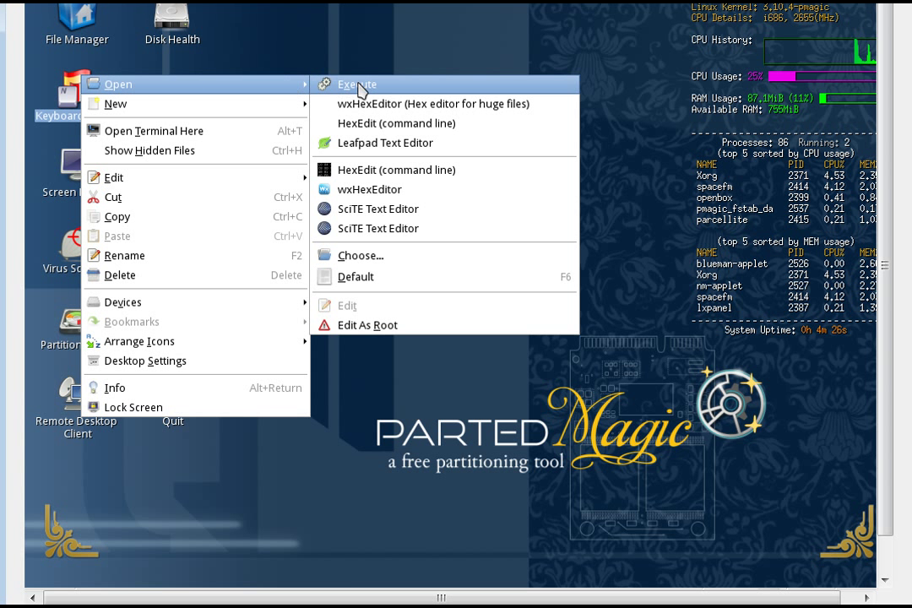
{"action": "left_click", "coordinate": [342, 84]}
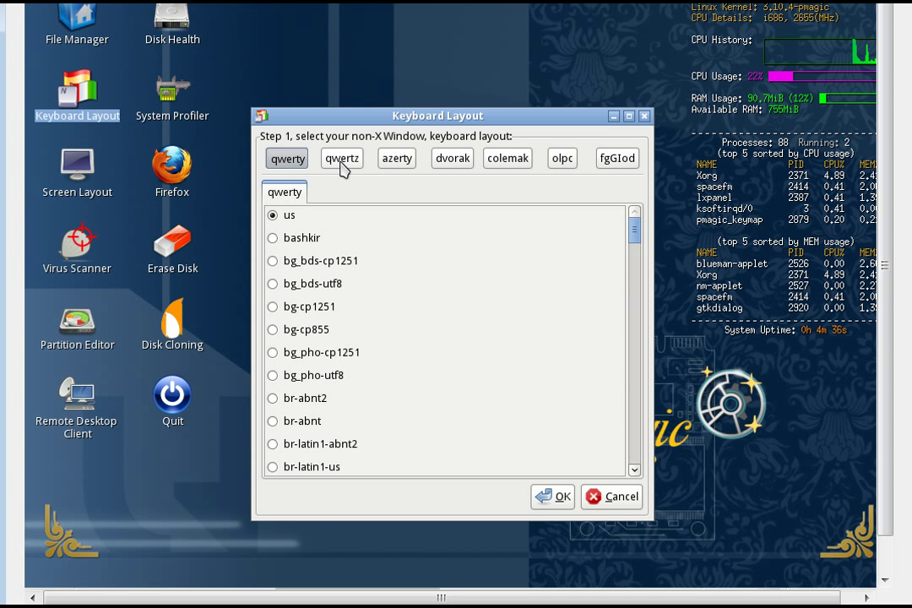
- Choose the qwerty "it" layout for the non-X Window keyboard and accept "it" as the X Window layout
{"action": "left_click", "coordinate": [304, 167]}
{"action": "scroll", "coordinate": [340, 309], "scroll_direction": "down", "scroll_amount": 1}
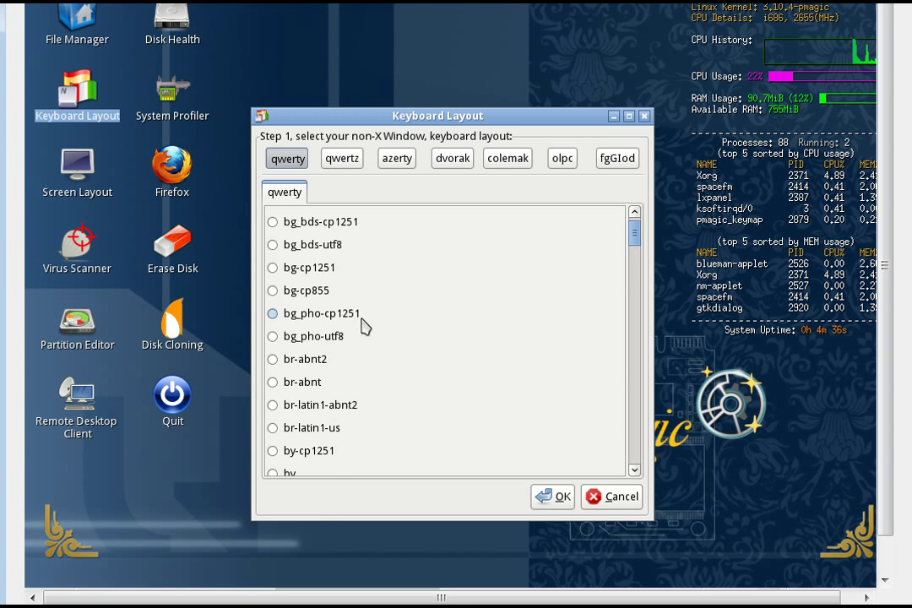
{"action": "scroll", "coordinate": [370, 334], "scroll_direction": "down", "scroll_amount": 2}
{"action": "scroll", "coordinate": [370, 333], "scroll_direction": "down", "scroll_amount": 4}
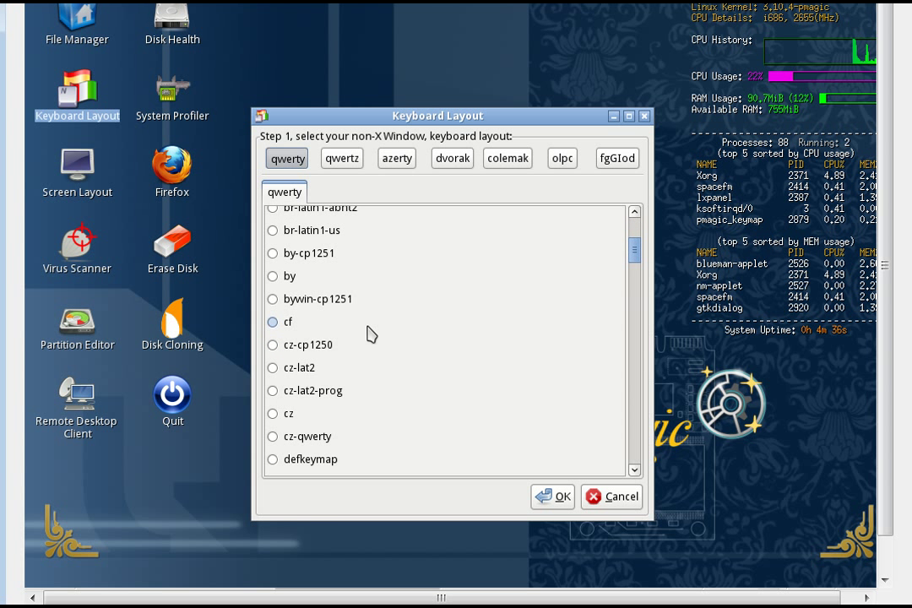
{"action": "scroll", "coordinate": [370, 335], "scroll_direction": "down", "scroll_amount": 2}
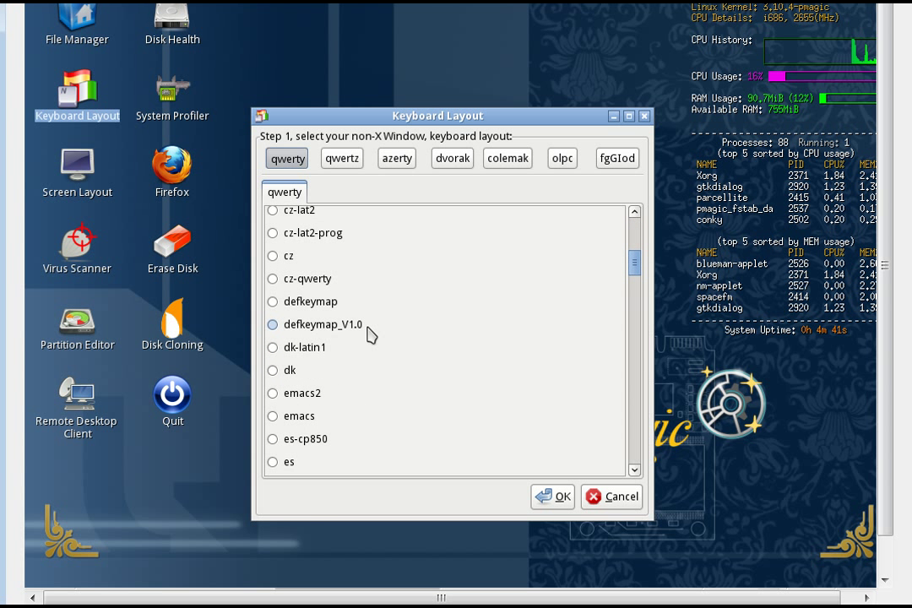
{"action": "scroll", "coordinate": [369, 335], "scroll_direction": "down", "scroll_amount": 3}
{"action": "scroll", "coordinate": [370, 336], "scroll_direction": "down", "scroll_amount": 5}
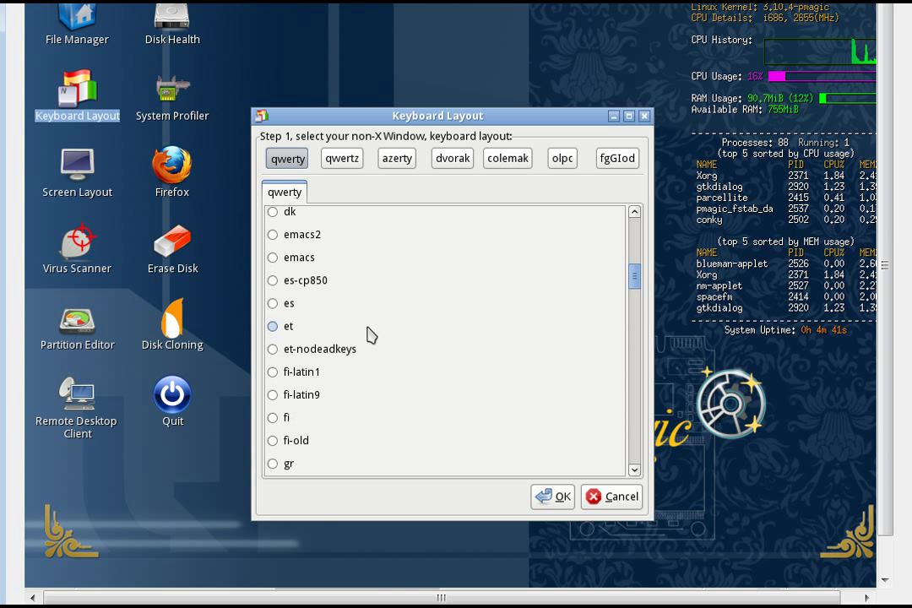
{"action": "scroll", "coordinate": [370, 336], "scroll_direction": "down", "scroll_amount": 8}
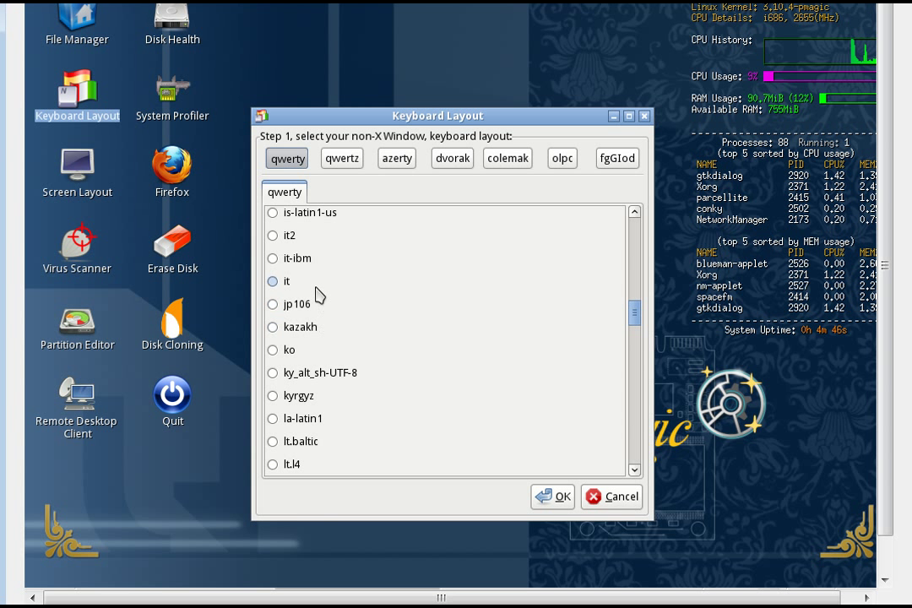
{"action": "left_click", "coordinate": [273, 281]}
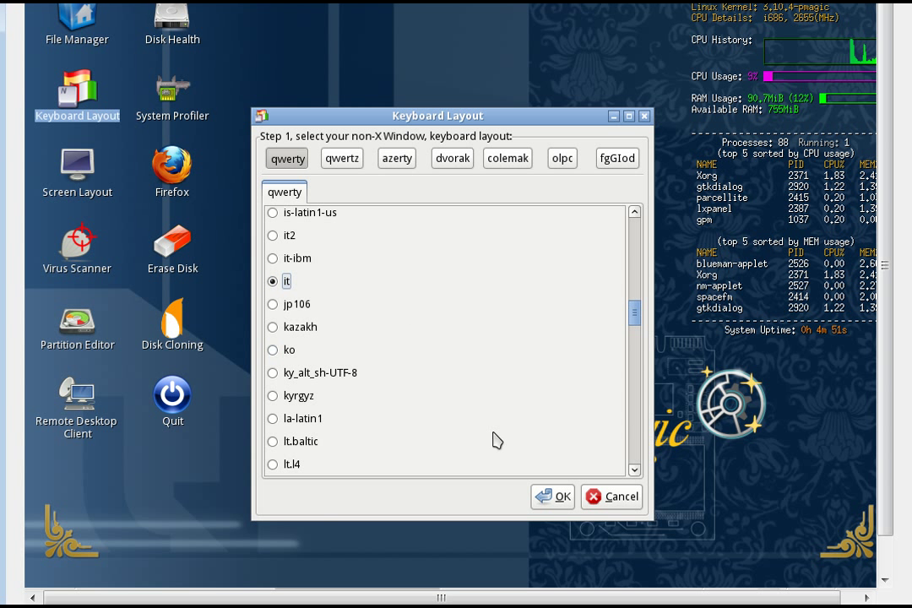
{"action": "left_click", "coordinate": [555, 497]}
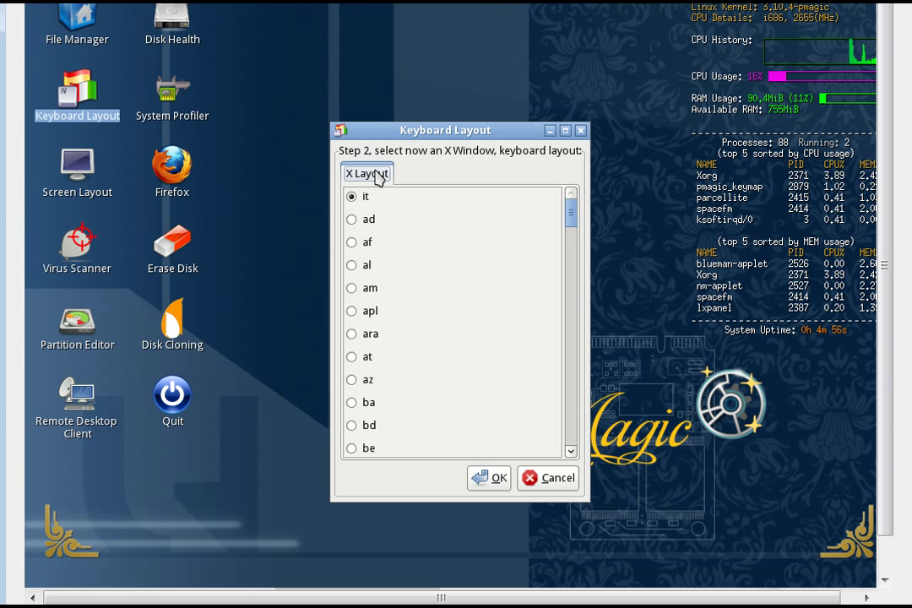
{"action": "left_click", "coordinate": [493, 479]}
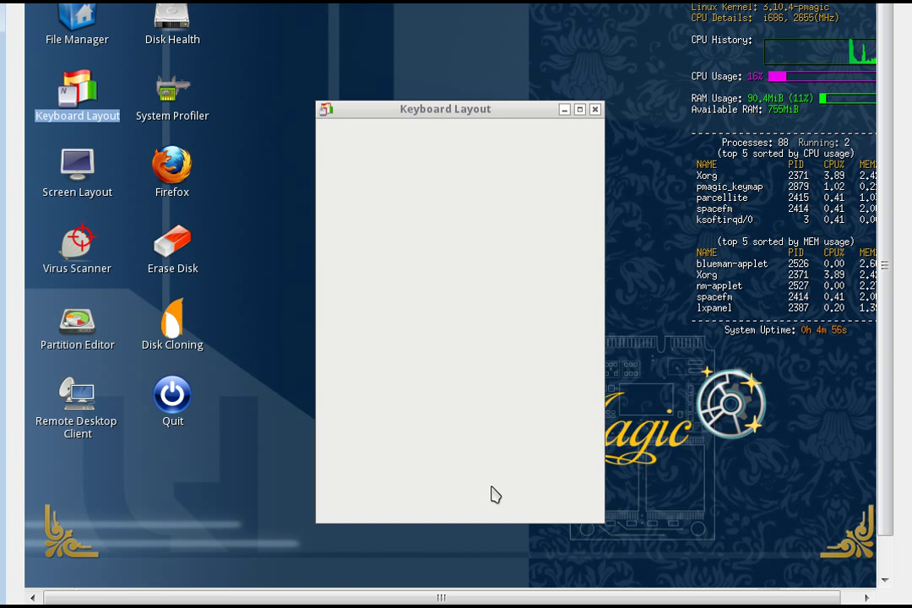
- Look through the non-X Window font list in the third step of the keyboard layout configuration
{"action": "scroll", "coordinate": [438, 292], "scroll_direction": "down", "scroll_amount": 8}
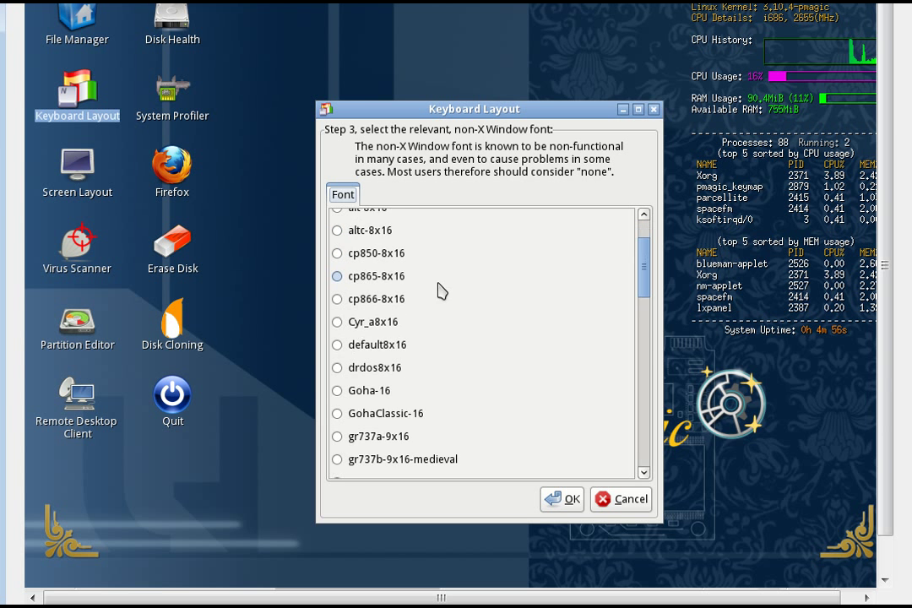
{"action": "scroll", "coordinate": [431, 296], "scroll_direction": "down", "scroll_amount": 5}
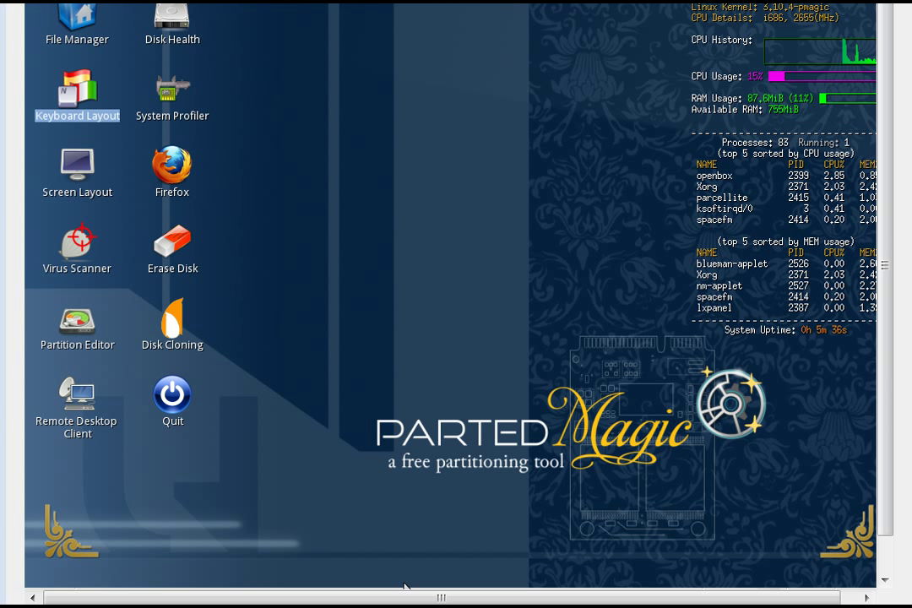
- Run the System Profiler to view its computer, device, network and benchmark categories, and close it
{"action": "left_click", "coordinate": [170, 98]}
{"action": "right_click", "coordinate": [169, 99]}
{"action": "mouse_move", "coordinate": [201, 107]}
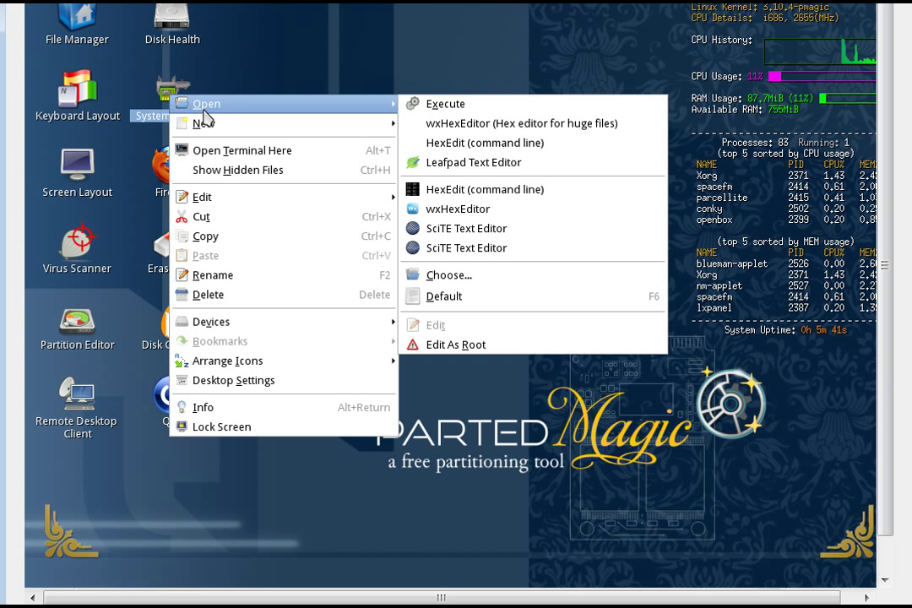
{"action": "left_click", "coordinate": [446, 105]}
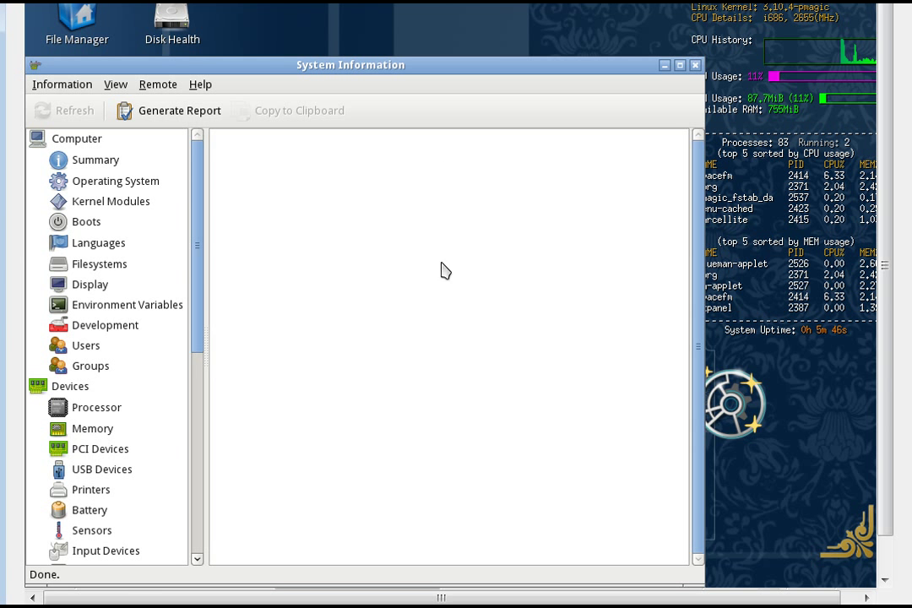
{"action": "scroll", "coordinate": [200, 260], "scroll_direction": "down", "scroll_amount": 1}
{"action": "mouse_move", "coordinate": [199, 260]}
{"action": "left_mouse_down"}
{"action": "mouse_move", "coordinate": [187, 389]}
{"action": "mouse_move", "coordinate": [199, 466]}
{"action": "left_mouse_up"}
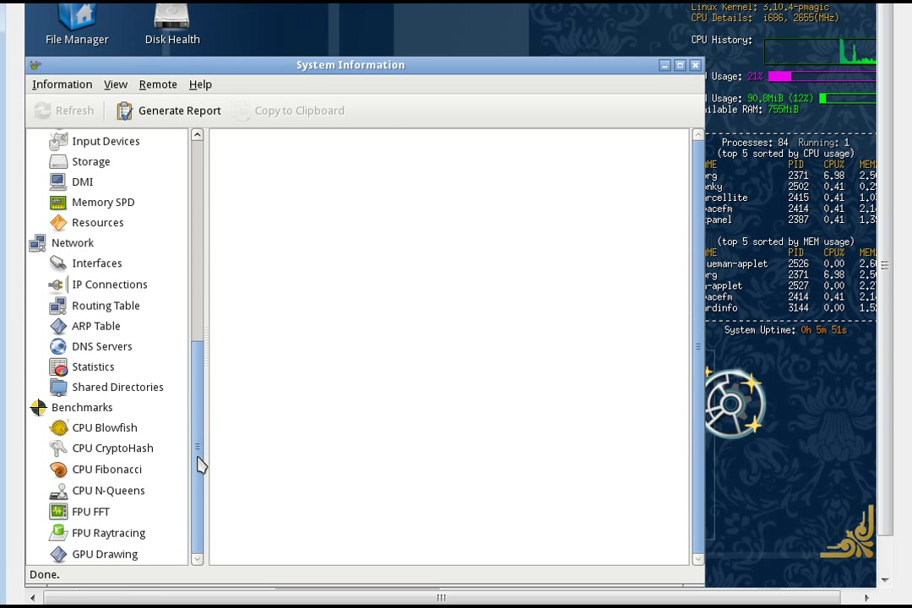
{"action": "left_click", "coordinate": [695, 66]}
- Run the Screen Layout tool, enlarge its window to view the default display and the Help options, and close it
{"action": "left_click", "coordinate": [76, 180]}
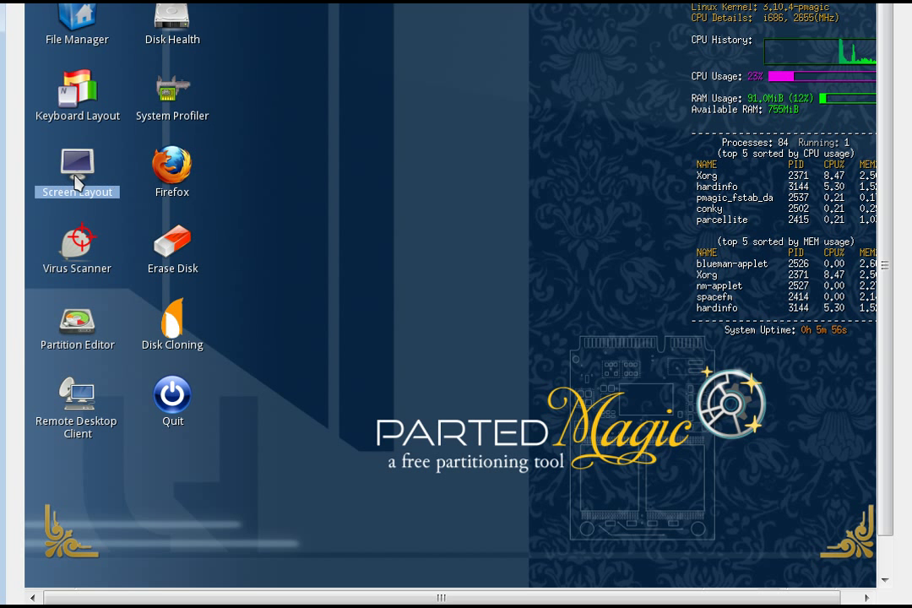
{"action": "right_click", "coordinate": [76, 180]}
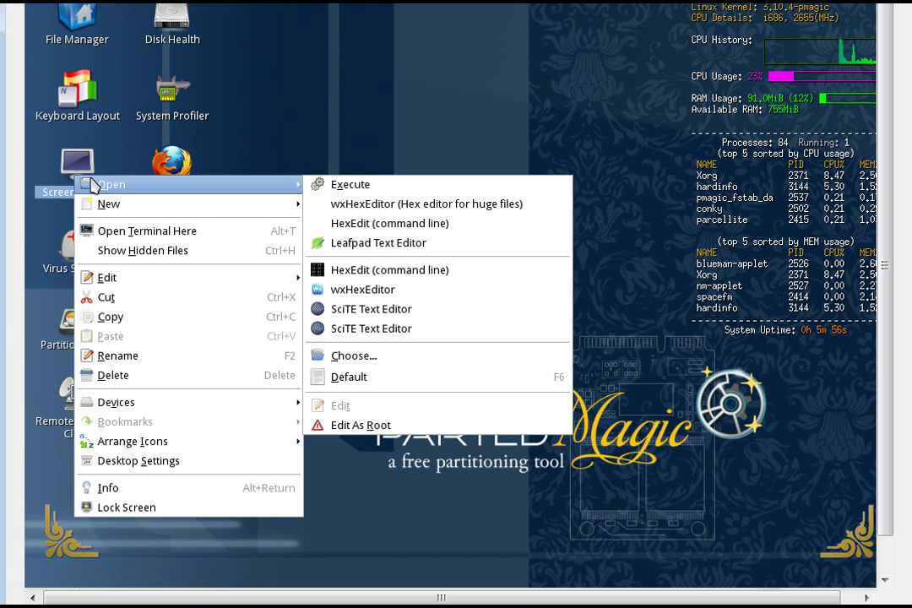
{"action": "left_click", "coordinate": [338, 187]}
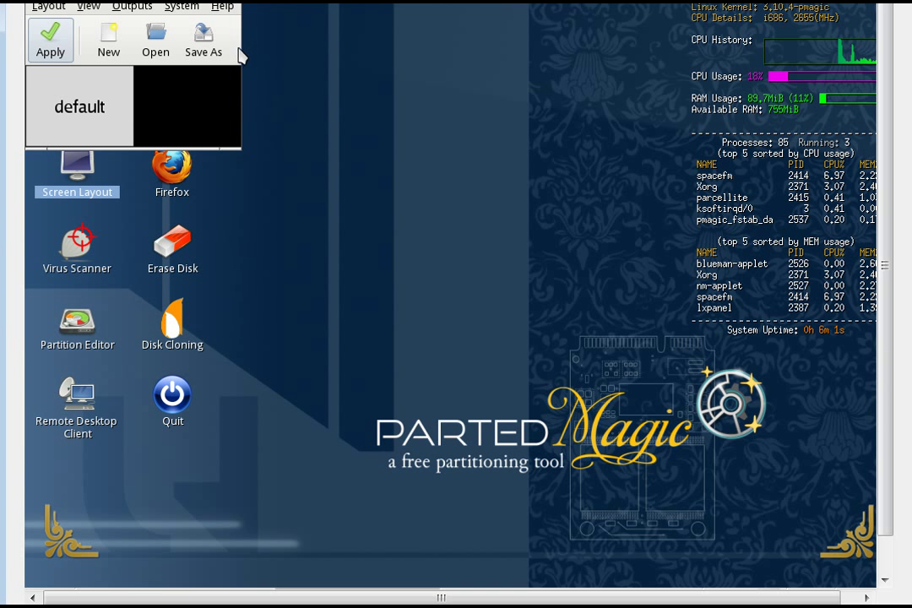
{"action": "left_click_drag", "start_coordinate": [235, 15], "coordinate": [640, 50]}
{"action": "left_click_drag", "start_coordinate": [440, 143], "coordinate": [444, 449]}
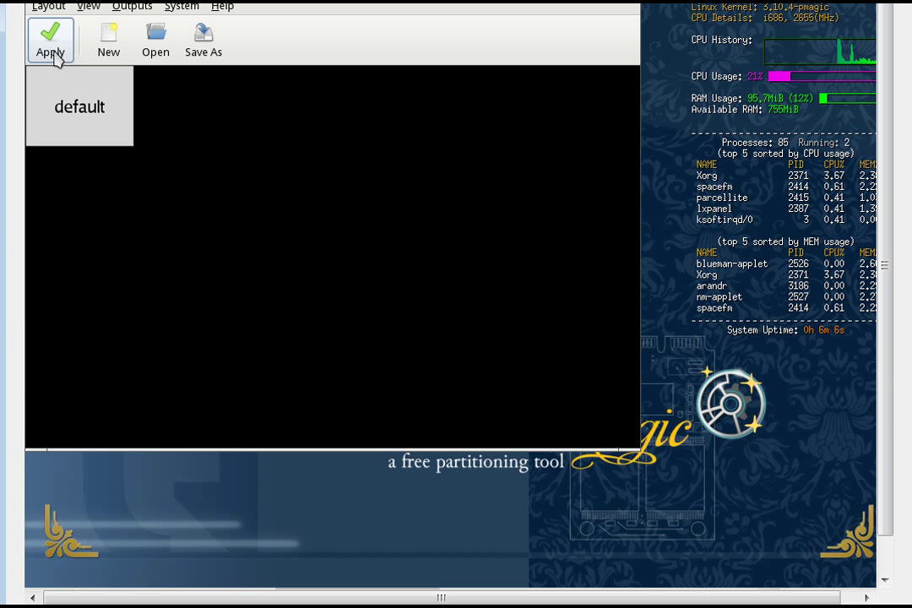
{"action": "left_click", "coordinate": [224, 8]}
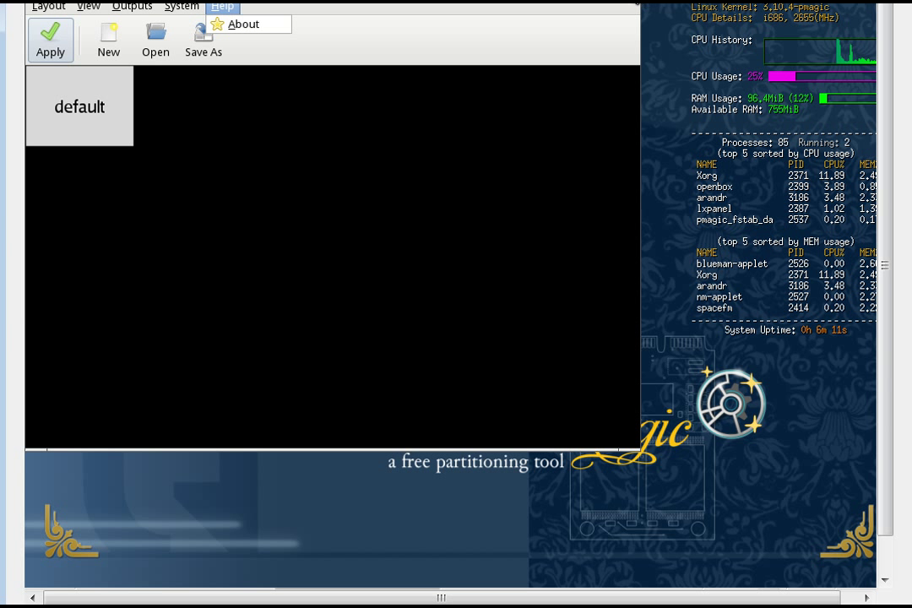
{"action": "key", "text": "Escape"}
{"action": "left_click", "coordinate": [639, 3]}
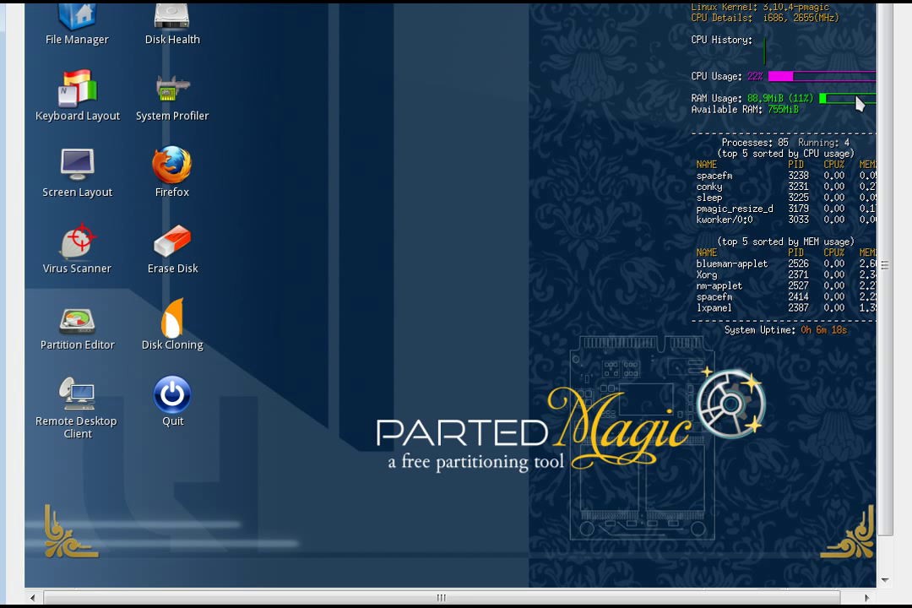
- Run the Partition Editor from the desktop
{"action": "left_click_drag", "start_coordinate": [210, 600], "coordinate": [300, 601]}
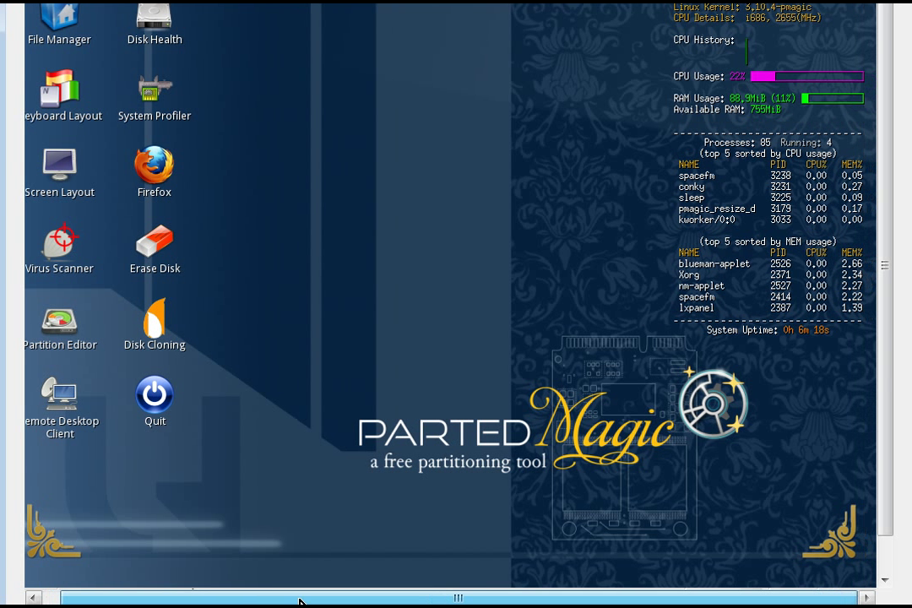
{"action": "right_click", "coordinate": [72, 336]}
{"action": "mouse_move", "coordinate": [110, 7]}
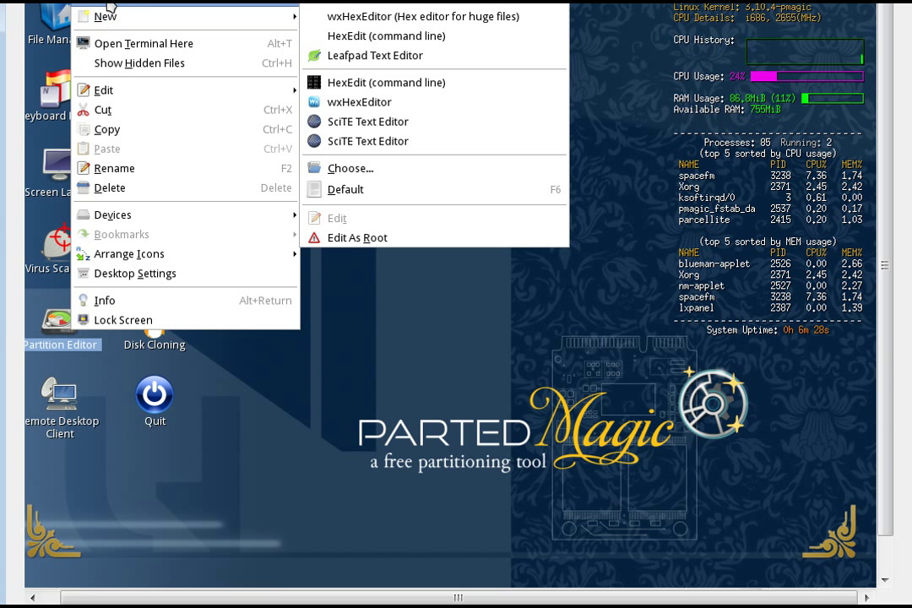
{"action": "left_click", "coordinate": [372, 294]}
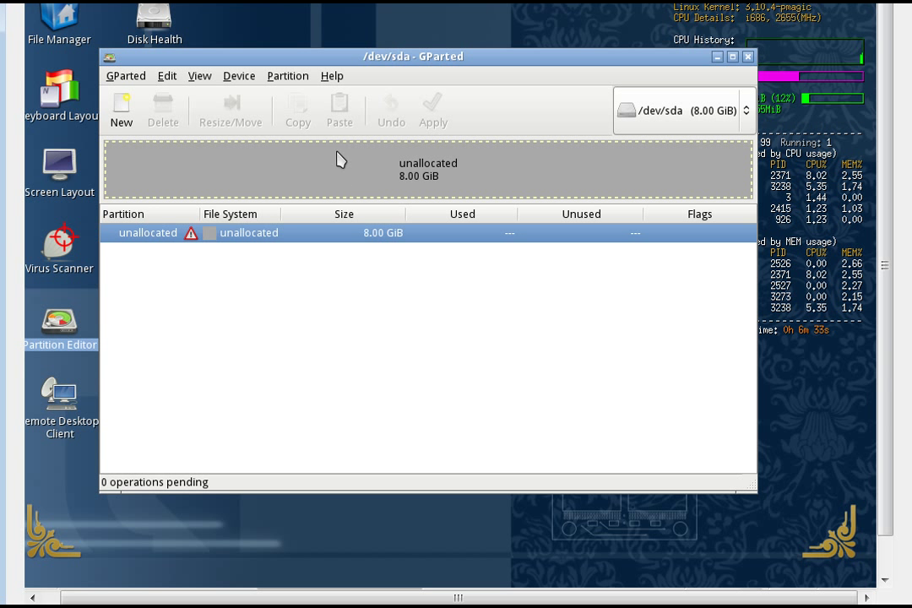
- Review GParted's device, view and partition commands and its About information, and close the program
{"action": "left_click", "coordinate": [127, 77]}
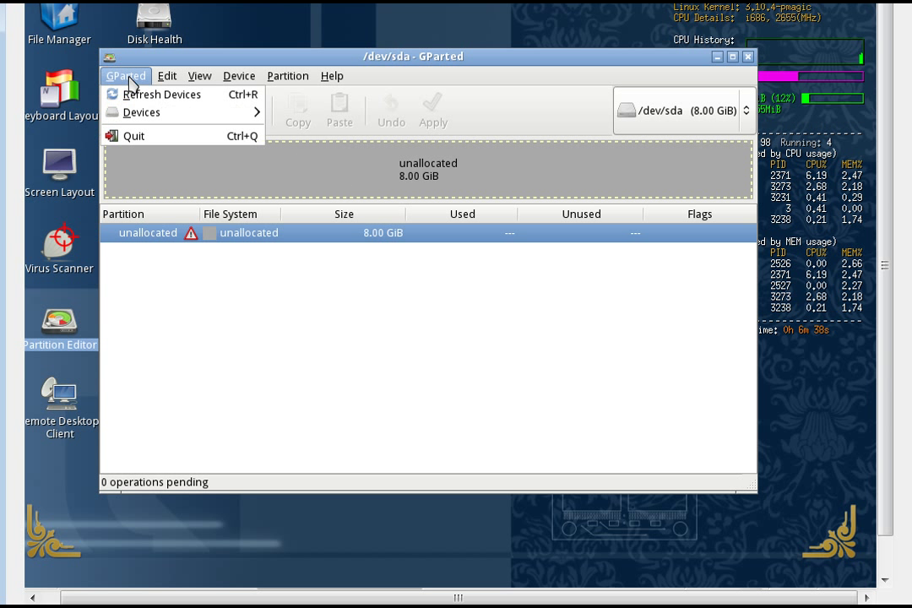
{"action": "mouse_move", "coordinate": [206, 81]}
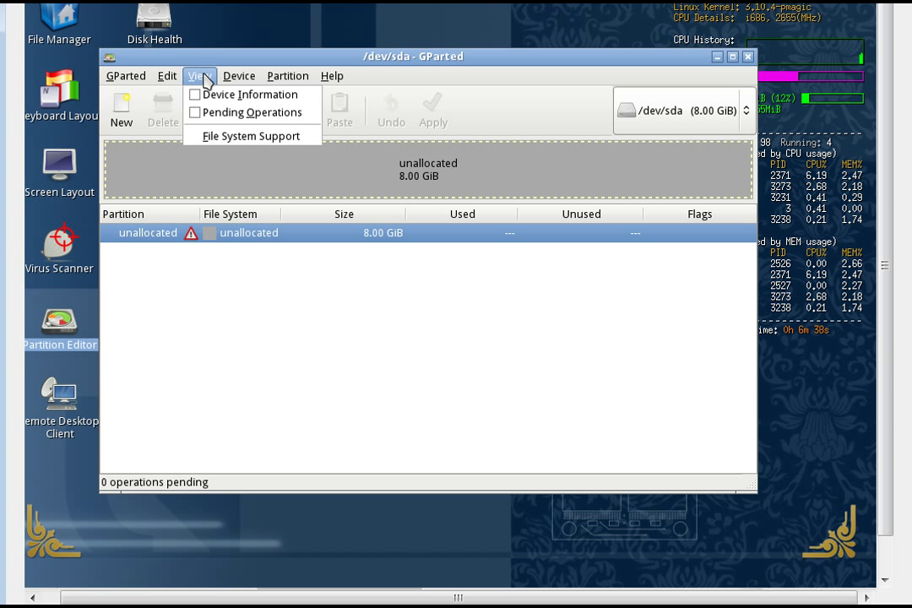
{"action": "mouse_move", "coordinate": [239, 78]}
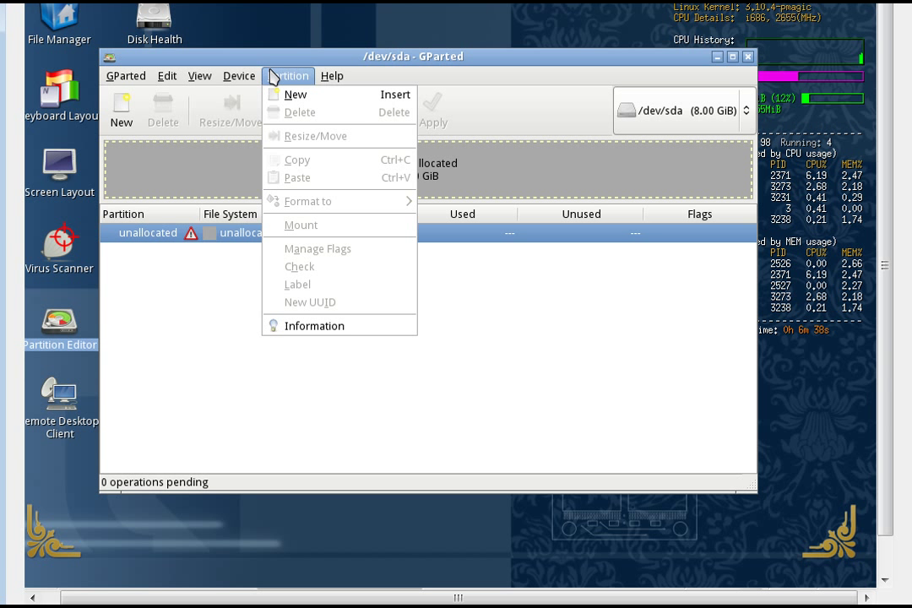
{"action": "mouse_move", "coordinate": [326, 77]}
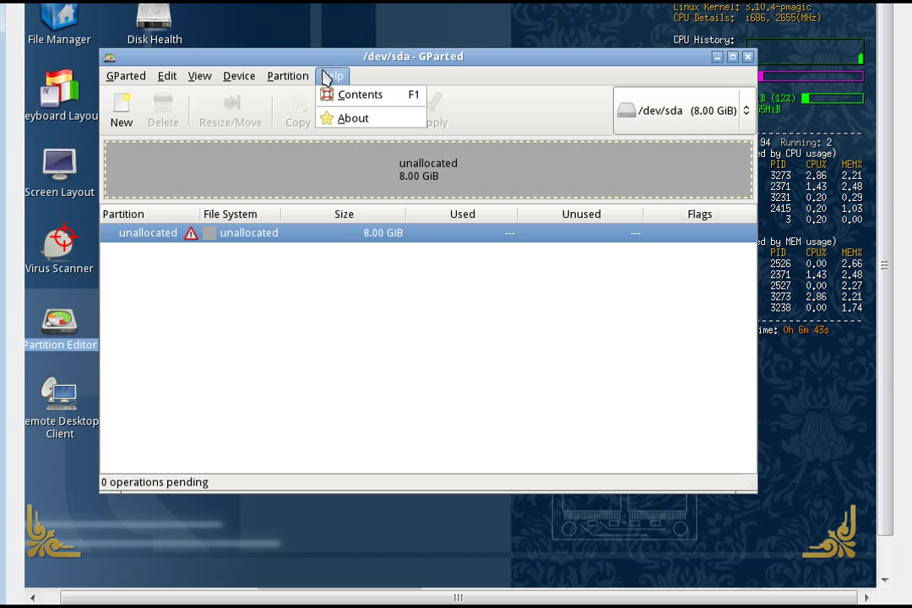
{"action": "left_click", "coordinate": [348, 120]}
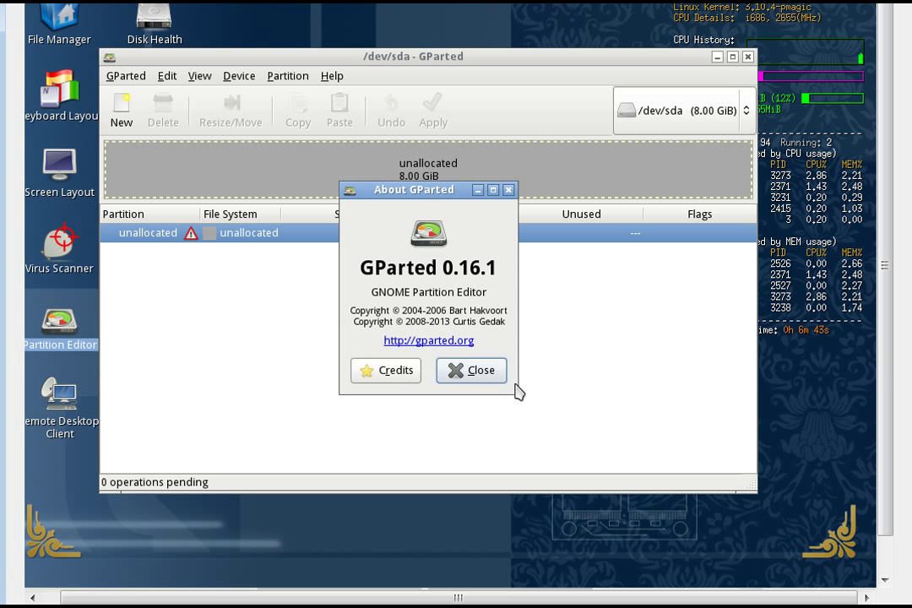
{"action": "left_click", "coordinate": [470, 377]}
{"action": "left_click", "coordinate": [748, 57]}
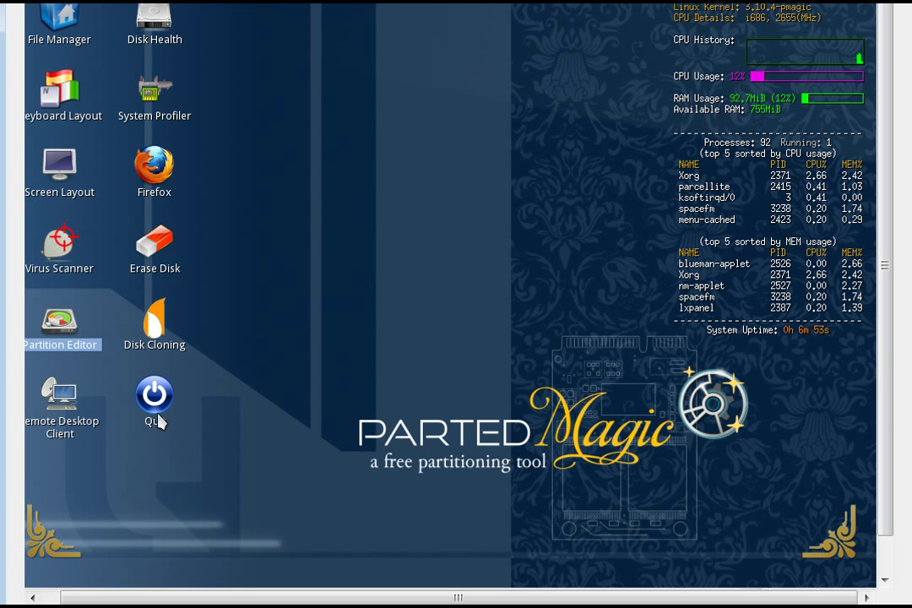
{"action": "left_click", "coordinate": [152, 328]}
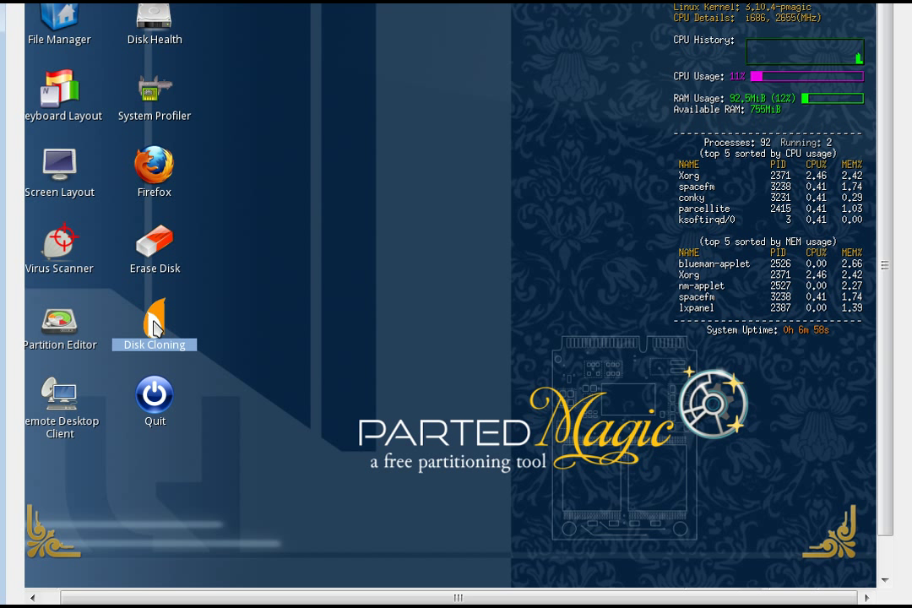
{"action": "right_click", "coordinate": [154, 328]}
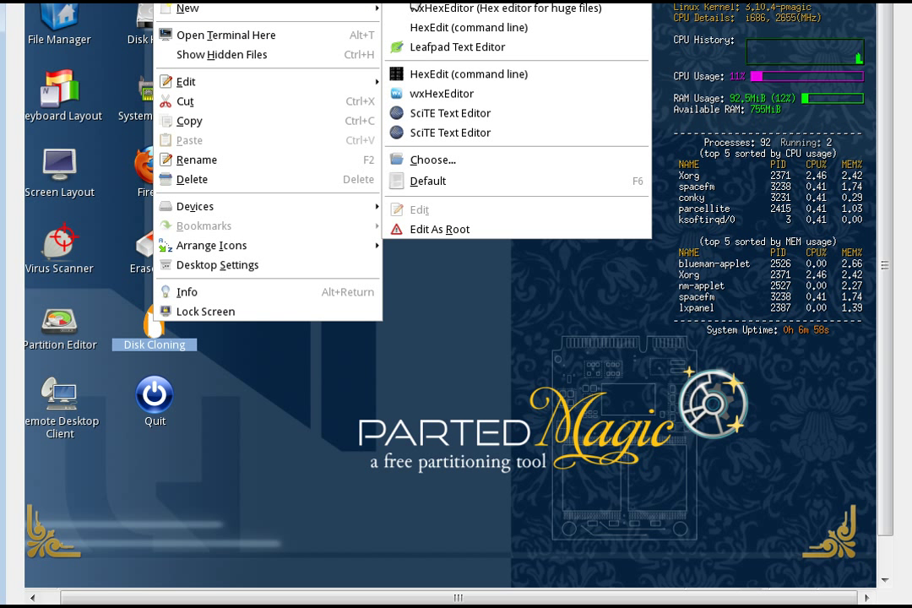
{"action": "left_click", "coordinate": [365, 8]}
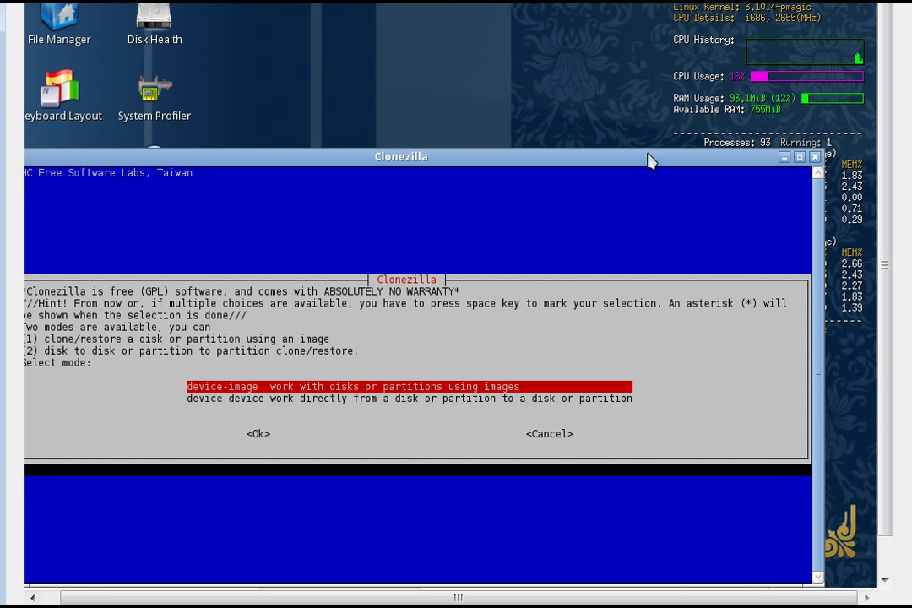
{"action": "left_click_drag", "start_coordinate": [650, 157], "coordinate": [678, 100]}
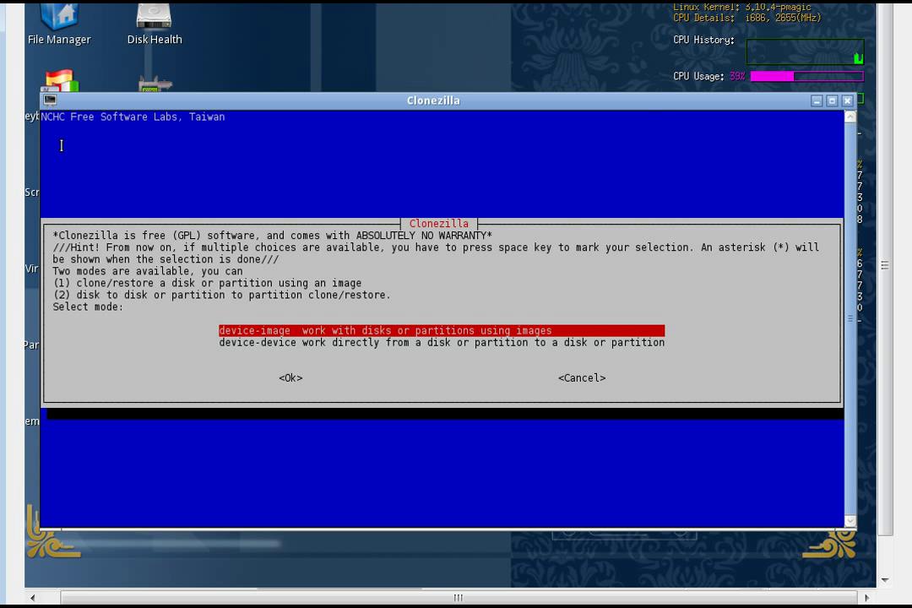
{"action": "left_click", "coordinate": [848, 101]}
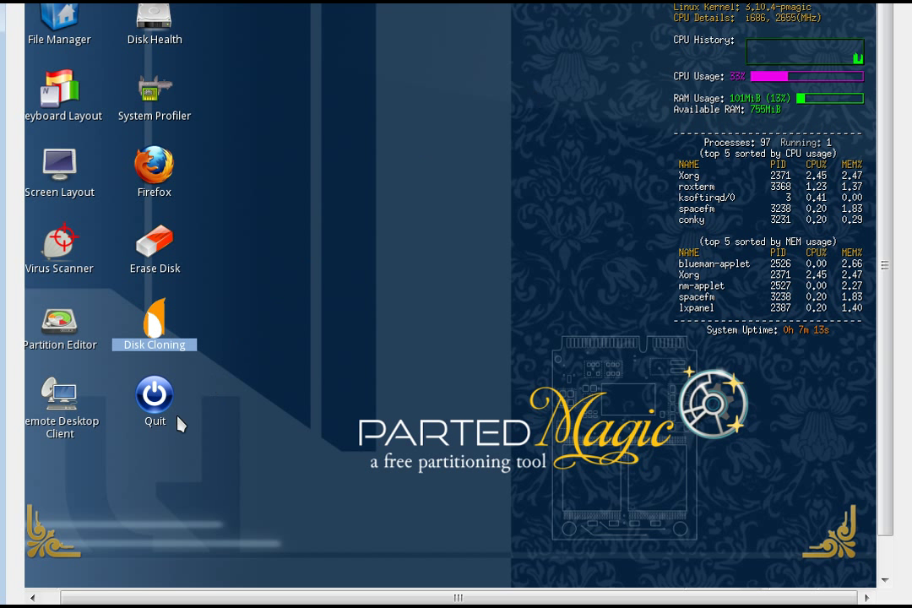
- Run the Virus Scanner from the desktop
{"action": "right_click", "coordinate": [48, 244]}
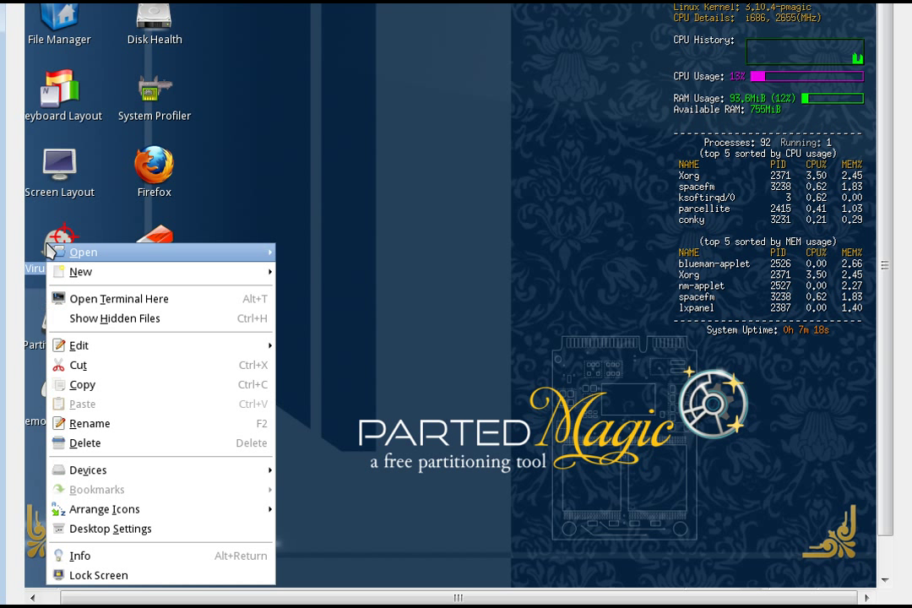
{"action": "mouse_move", "coordinate": [63, 257]}
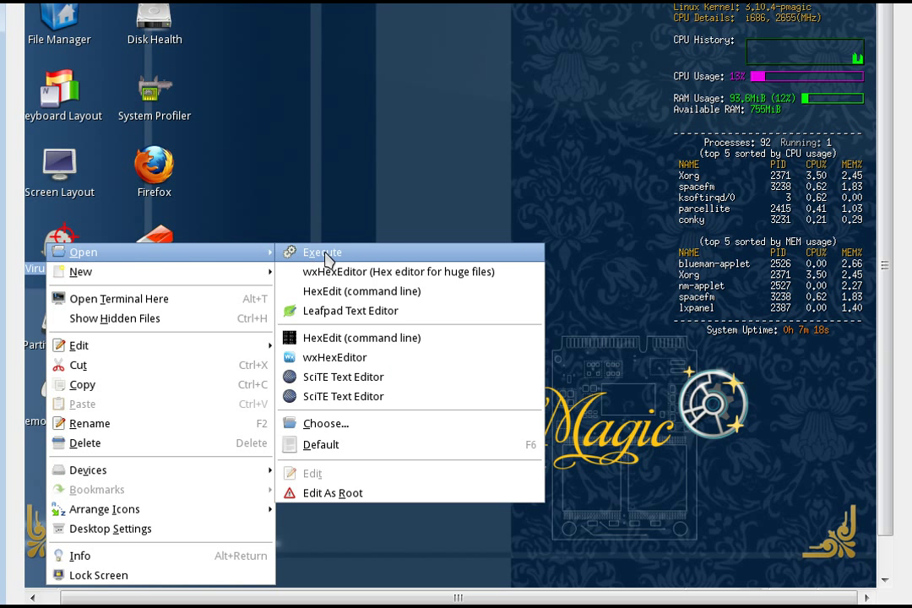
{"action": "left_click", "coordinate": [325, 255]}
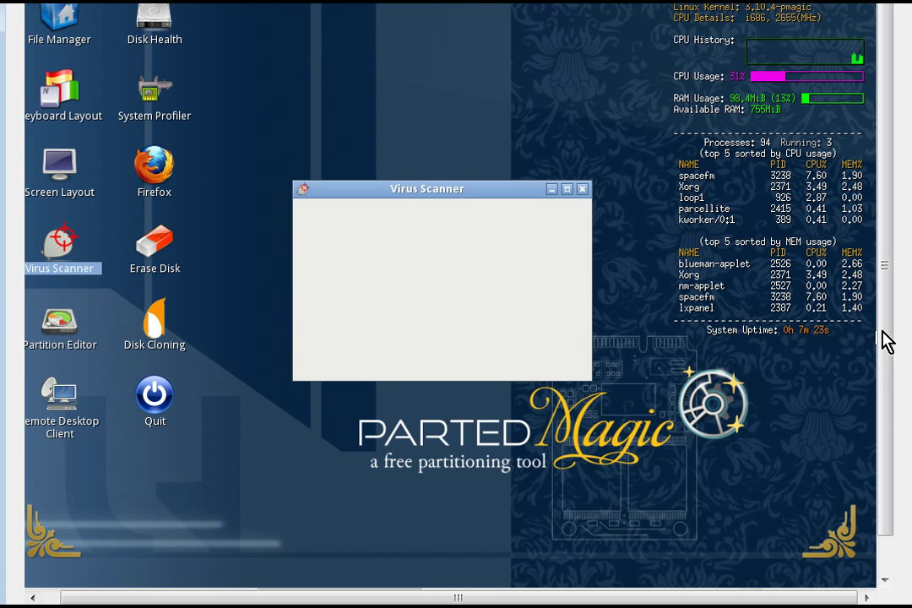
{"action": "left_click_drag", "start_coordinate": [885, 335], "coordinate": [885, 394]}
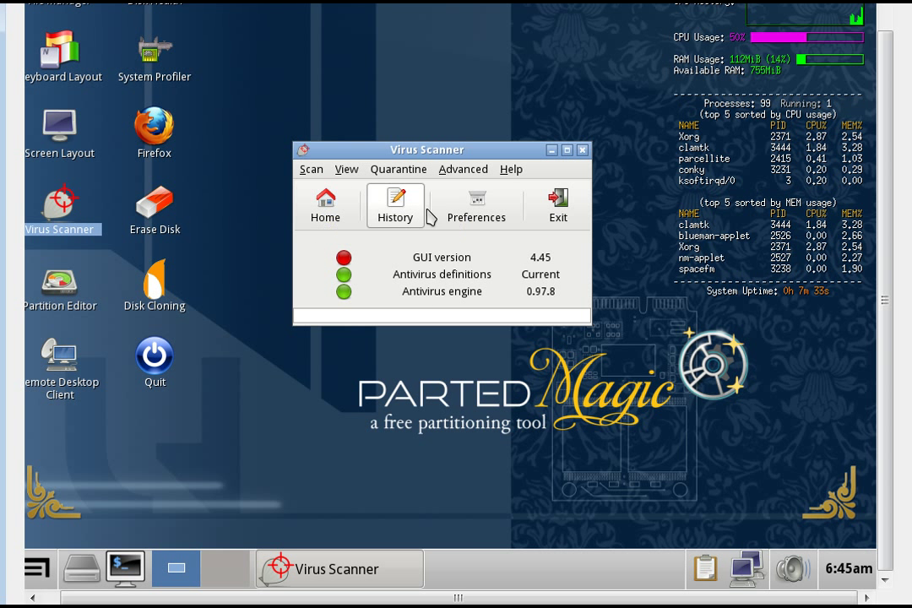
- Review the Virus Scanner's Scanning, Startup, Whitelist and Proxy preferences, and close the scanner
{"action": "left_click", "coordinate": [496, 215]}
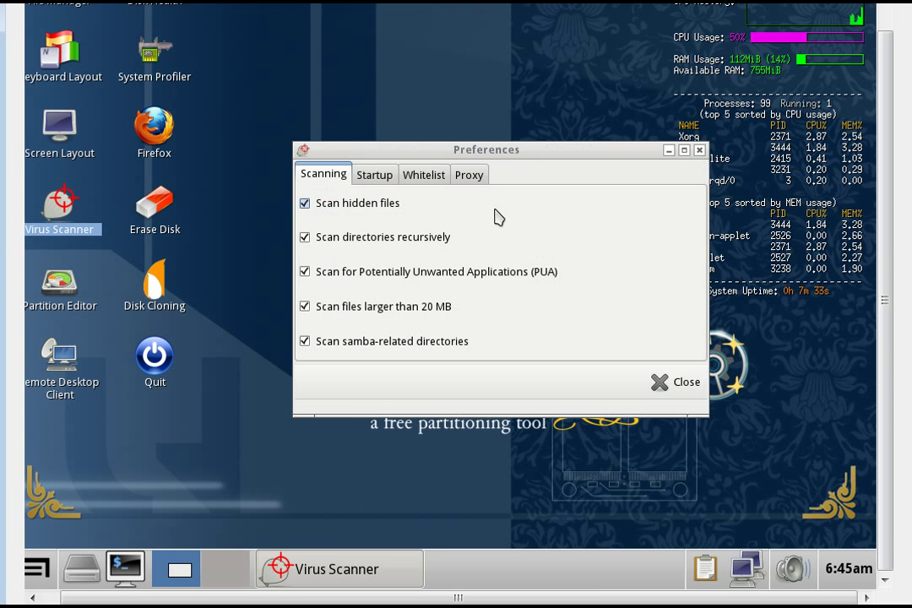
{"action": "left_click", "coordinate": [387, 179]}
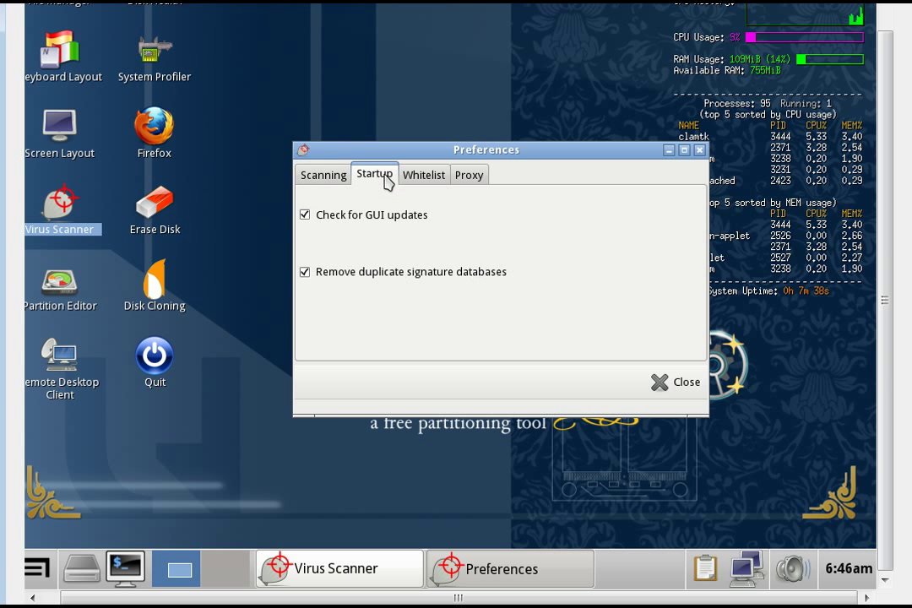
{"action": "left_click", "coordinate": [432, 178]}
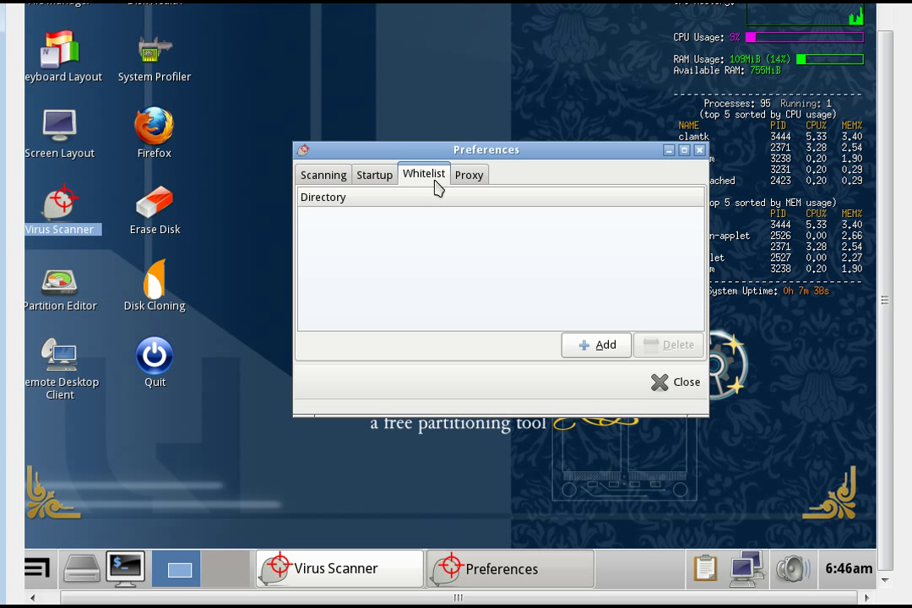
{"action": "left_click", "coordinate": [471, 176]}
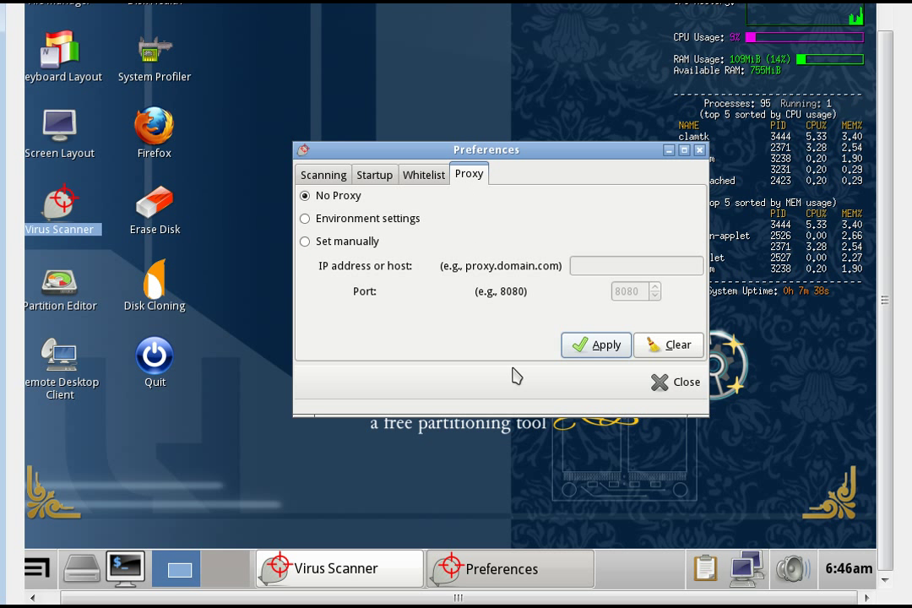
{"action": "left_click", "coordinate": [676, 383]}
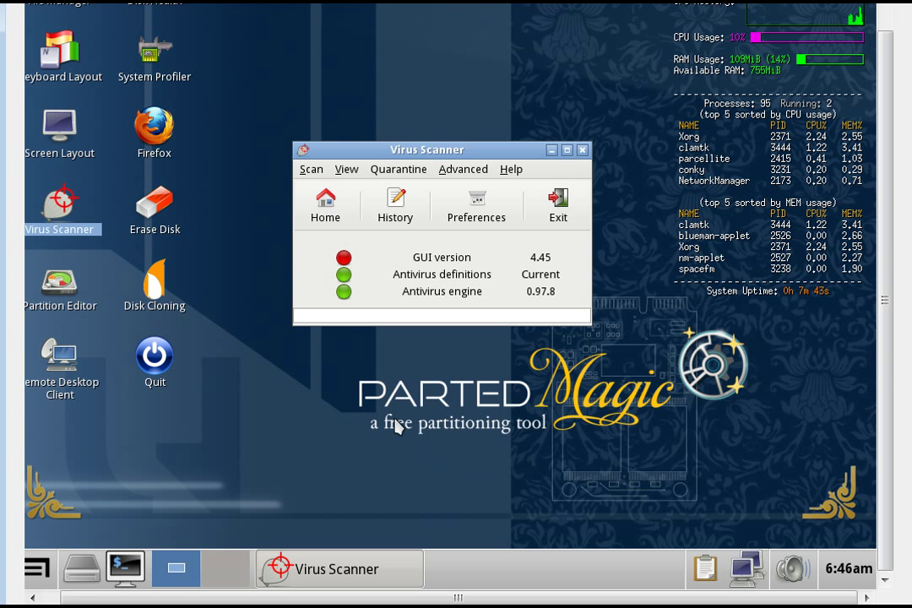
{"action": "left_click", "coordinate": [582, 150]}
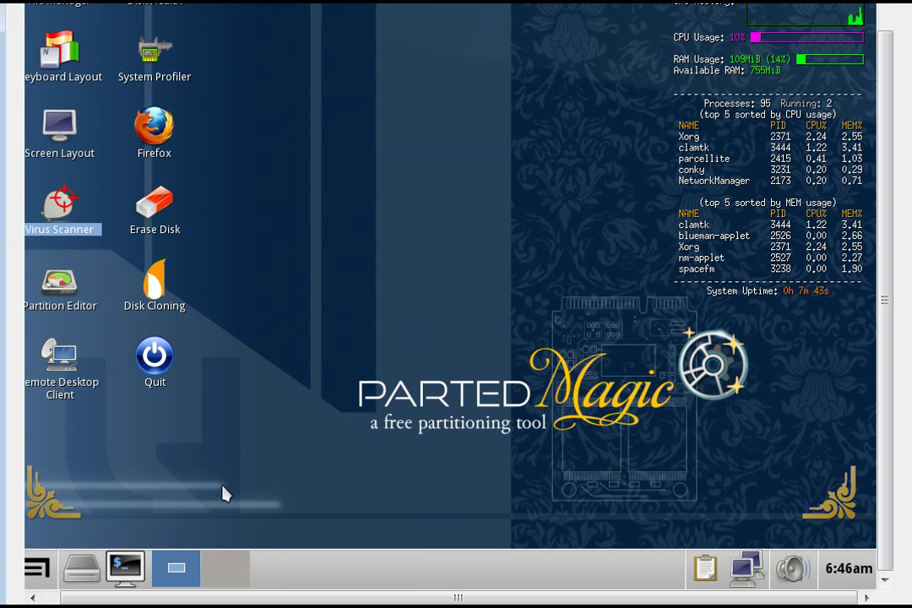
- Review the applications offered under the System Tools, Networking, Multimedia and Accessories categories without launching any of them
{"action": "left_click_drag", "start_coordinate": [82, 600], "coordinate": [61, 574]}
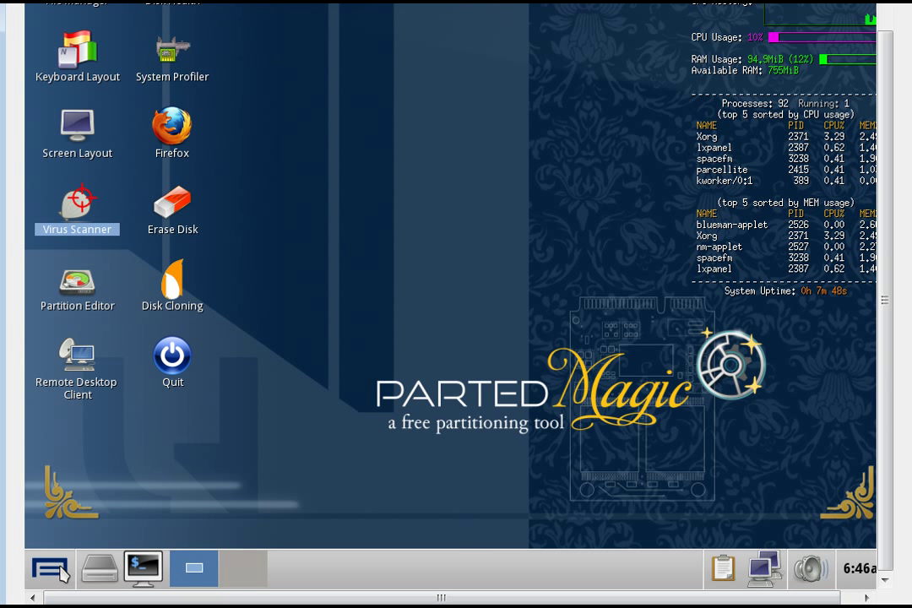
{"action": "left_click", "coordinate": [54, 569]}
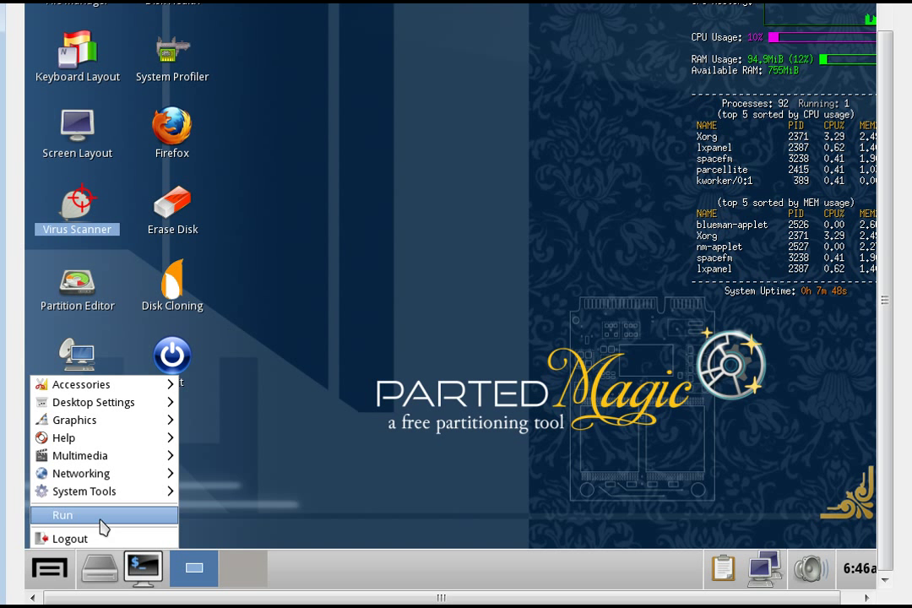
{"action": "mouse_move", "coordinate": [109, 500]}
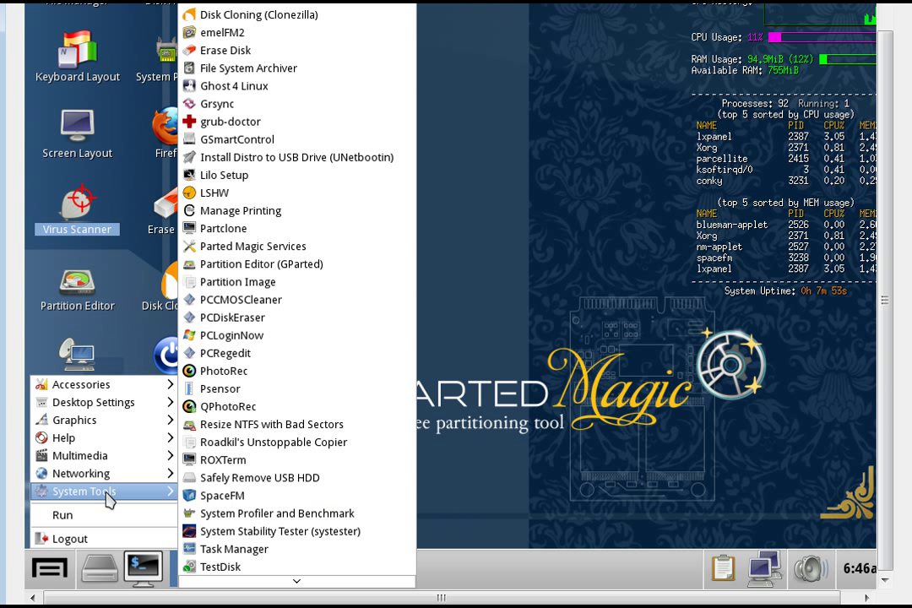
{"action": "mouse_move", "coordinate": [278, 587]}
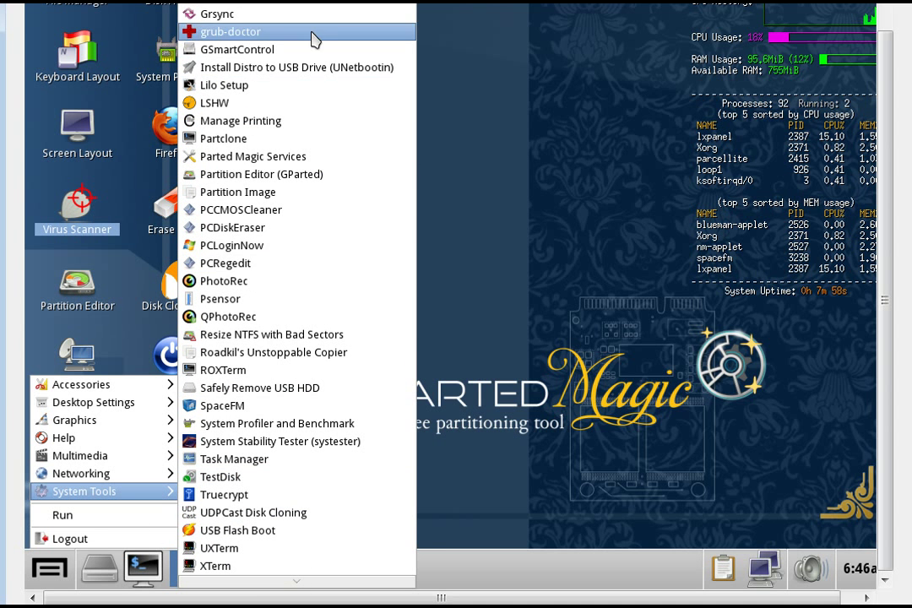
{"action": "scroll", "coordinate": [287, 84], "scroll_direction": "up", "scroll_amount": 2}
{"action": "scroll", "coordinate": [276, 110], "scroll_direction": "up", "scroll_amount": 3}
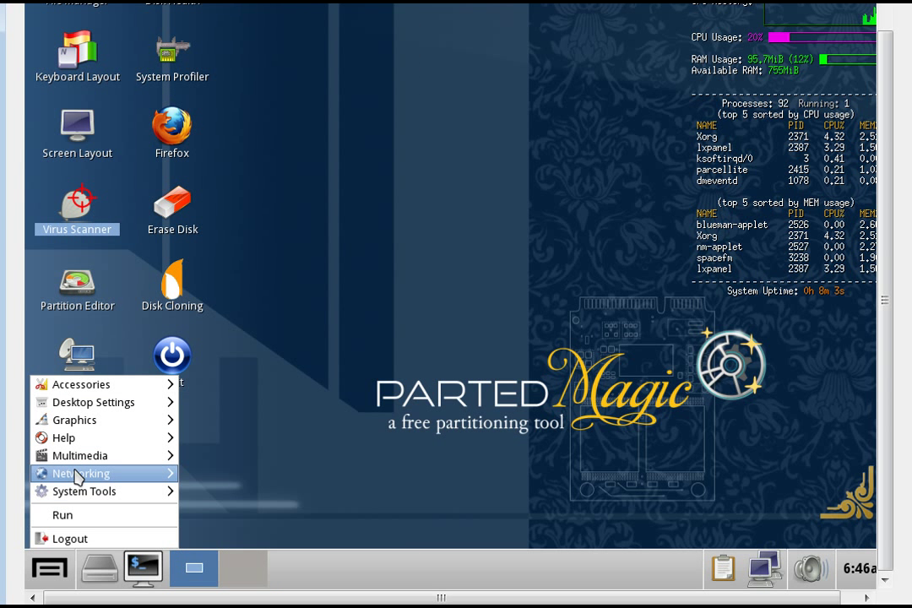
{"action": "mouse_move", "coordinate": [76, 479]}
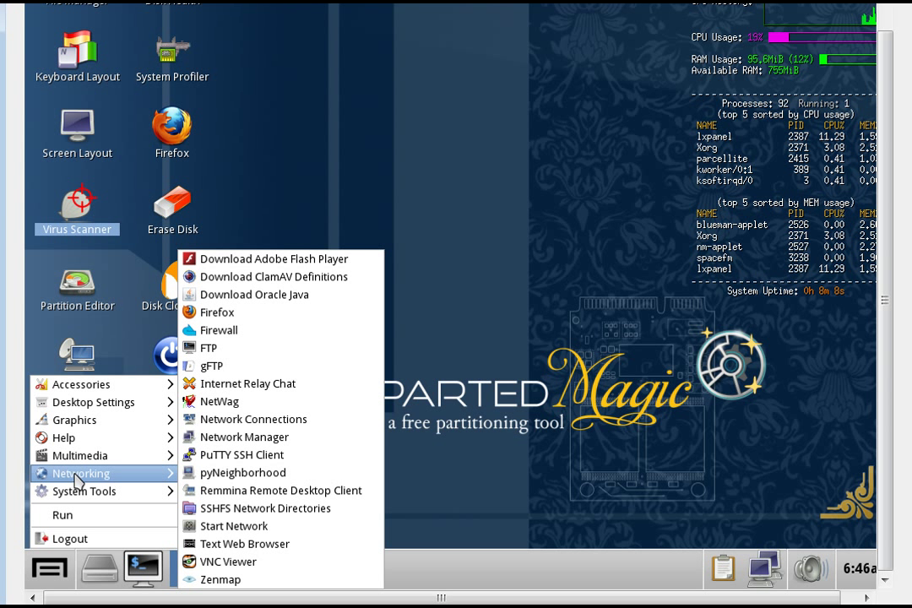
{"action": "mouse_move", "coordinate": [74, 460]}
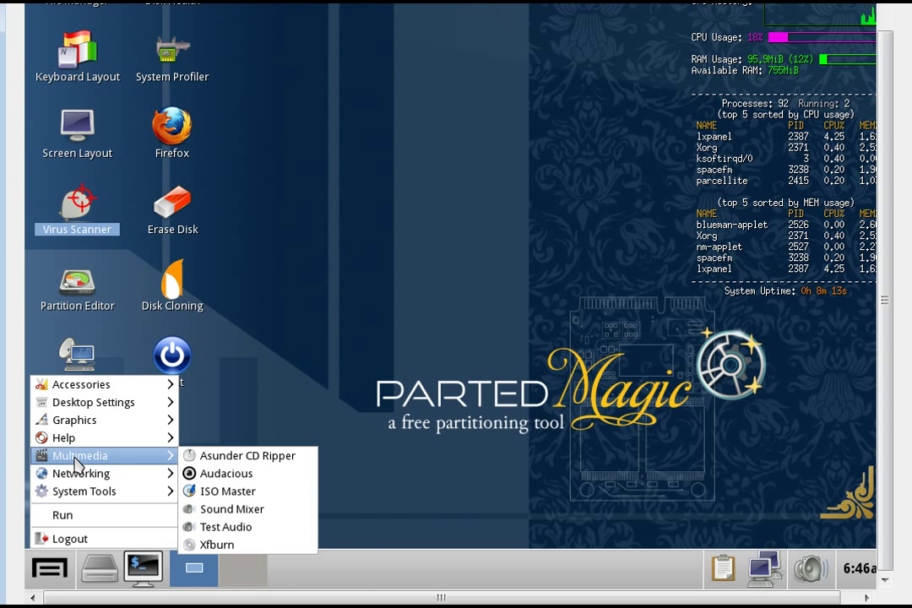
{"action": "mouse_move", "coordinate": [74, 436]}
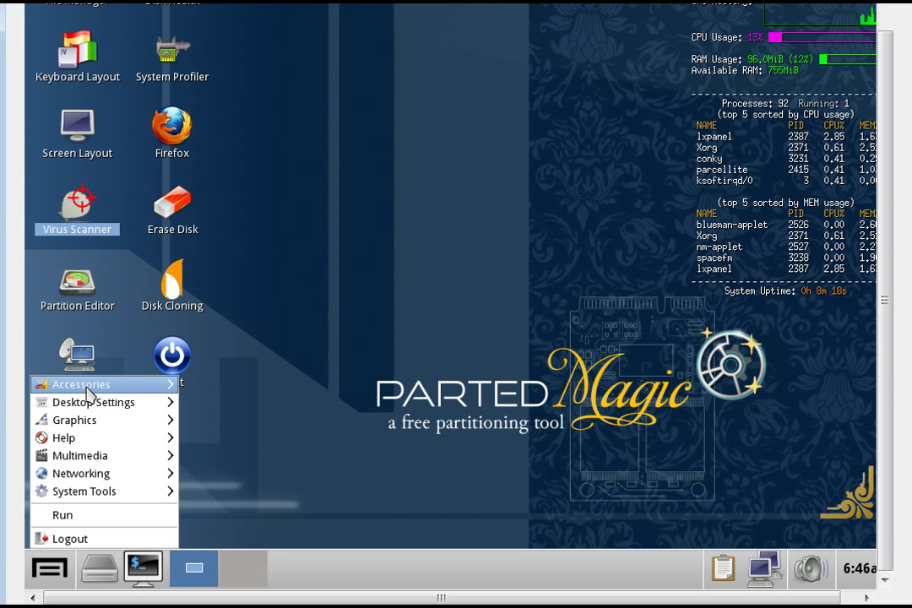
{"action": "mouse_move", "coordinate": [87, 391]}
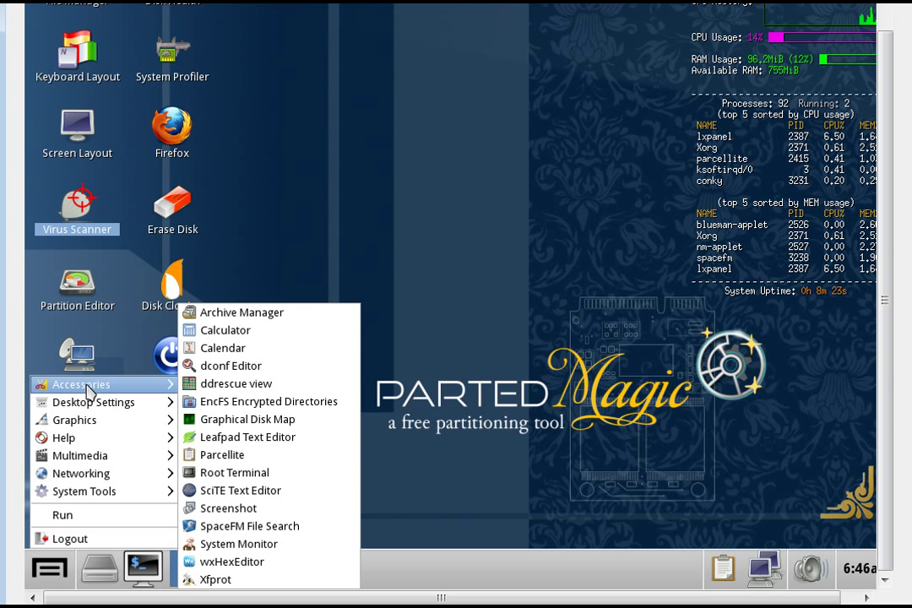
{"action": "left_click", "coordinate": [388, 198]}
- Check the sound volume and mute control, and view the wired and VPN network connection options without changing the connection
{"action": "scroll", "coordinate": [422, 219], "scroll_direction": "down", "scroll_amount": 1}
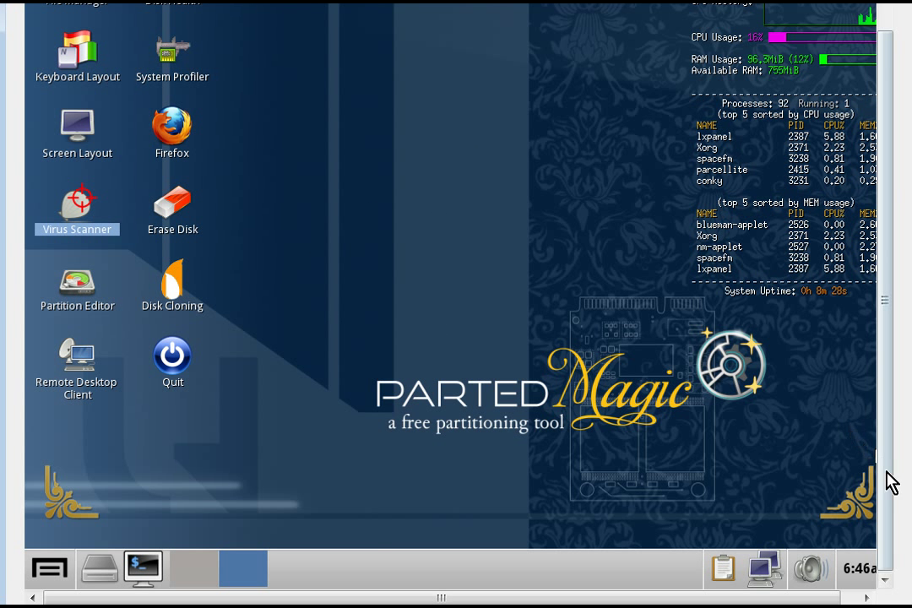
{"action": "scroll", "coordinate": [881, 487], "scroll_direction": "up", "scroll_amount": 1}
{"action": "scroll", "coordinate": [887, 477], "scroll_direction": "down", "scroll_amount": 1}
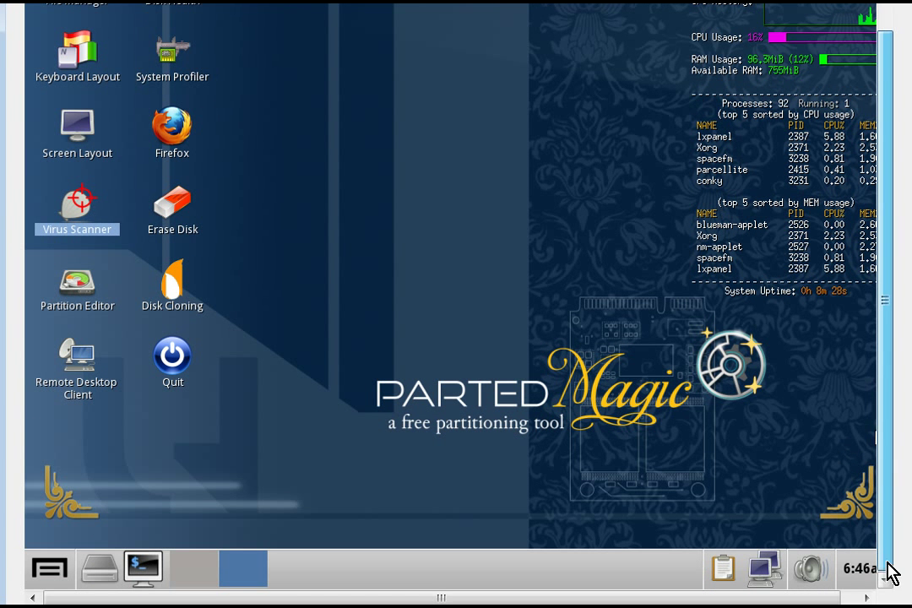
{"action": "left_click", "coordinate": [809, 568]}
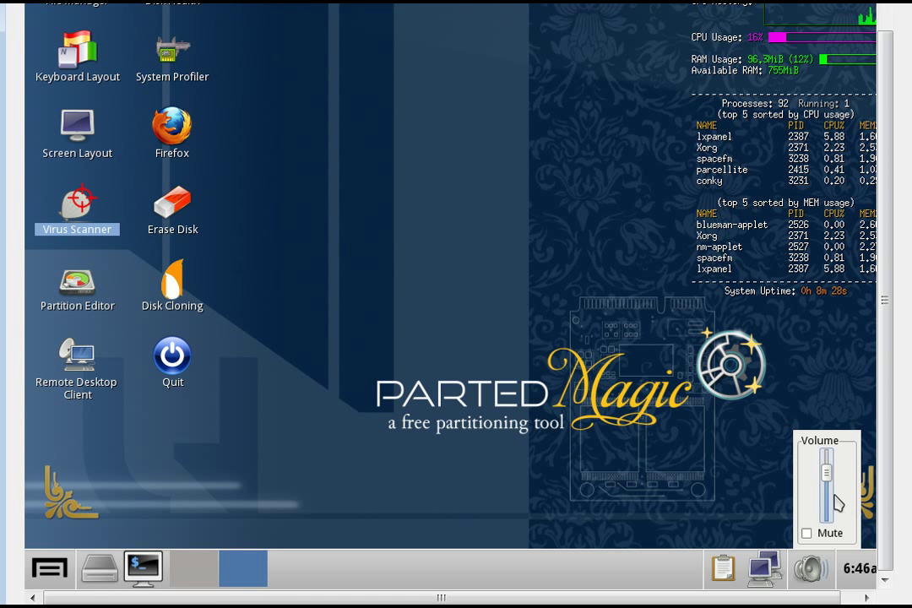
{"action": "left_click", "coordinate": [806, 533]}
{"action": "left_click", "coordinate": [807, 533]}
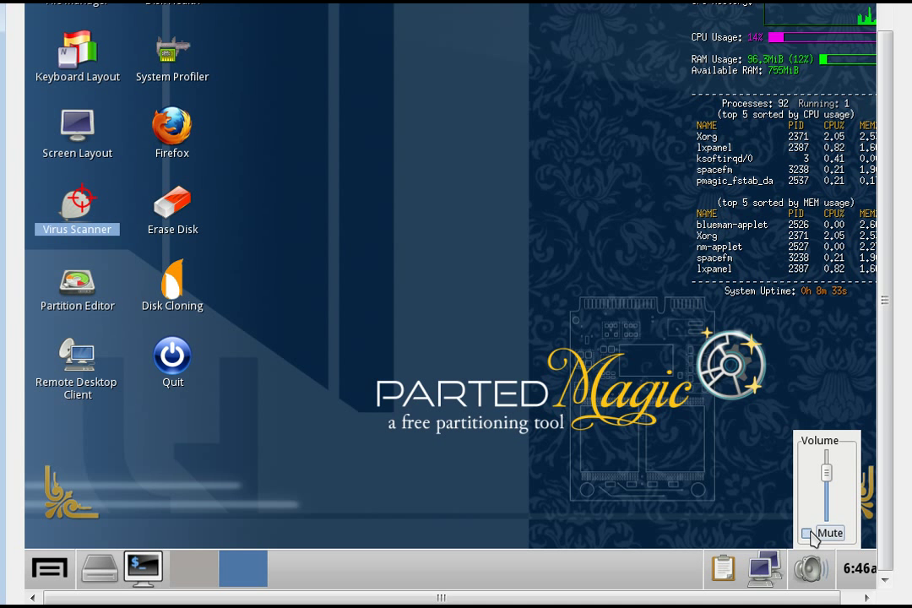
{"action": "left_click", "coordinate": [772, 577]}
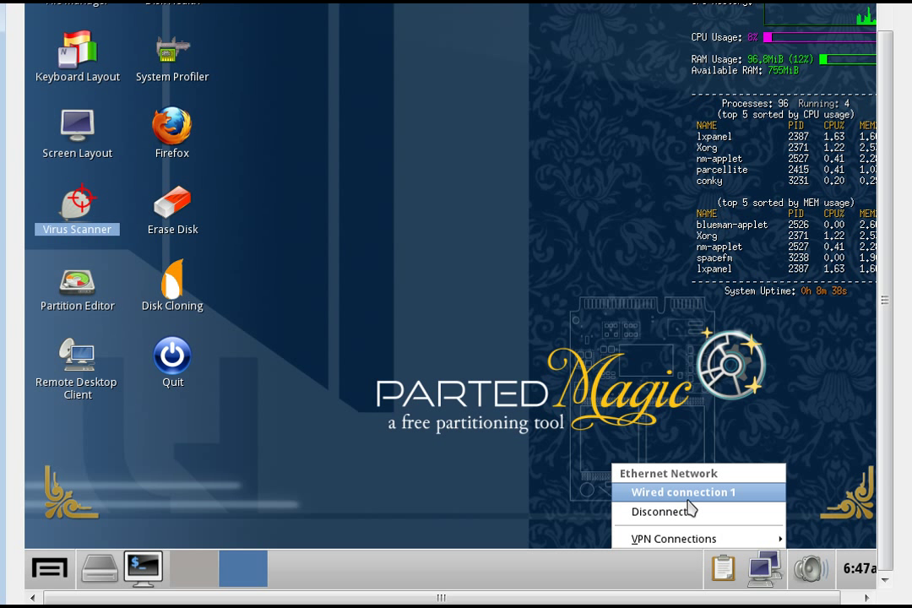
{"action": "left_click", "coordinate": [556, 489]}
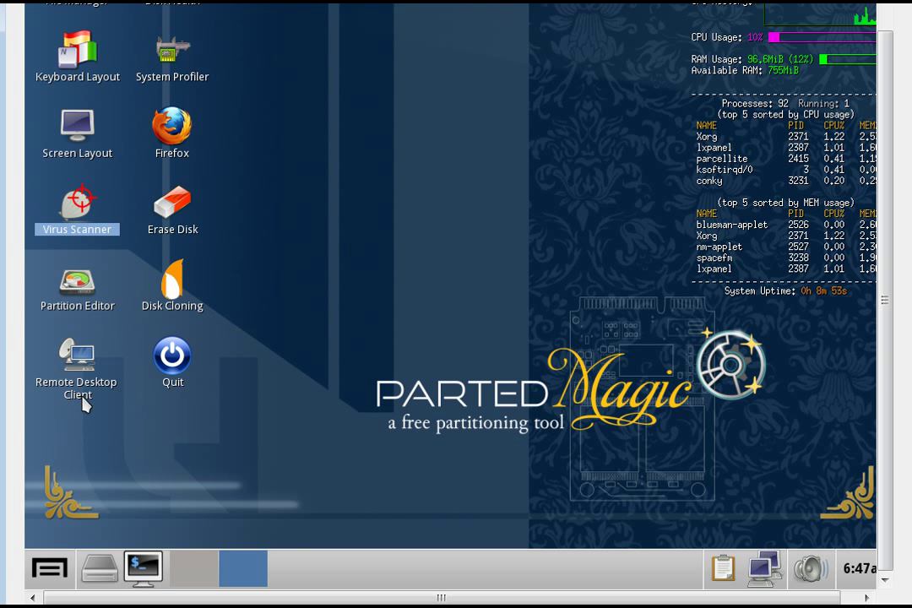
{"action": "scroll", "coordinate": [372, 295], "scroll_direction": "down", "scroll_amount": 1}
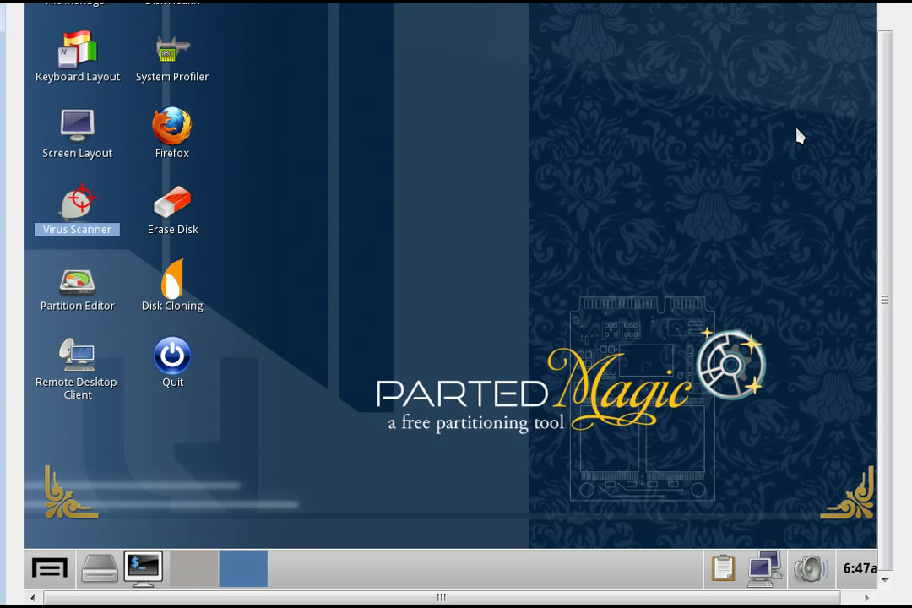
{"action": "scroll", "coordinate": [813, 169], "scroll_direction": "up", "scroll_amount": 1}
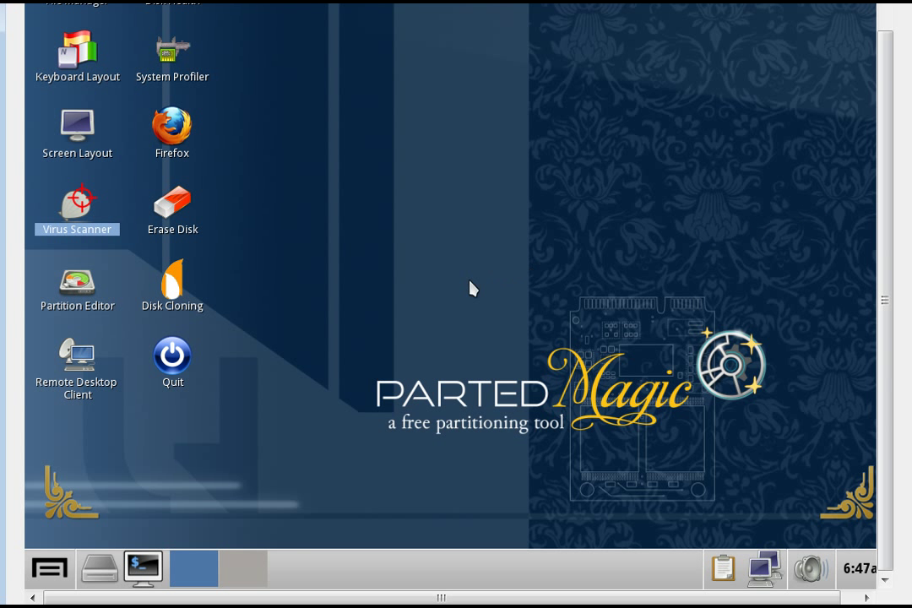
{"action": "left_click", "coordinate": [52, 573]}
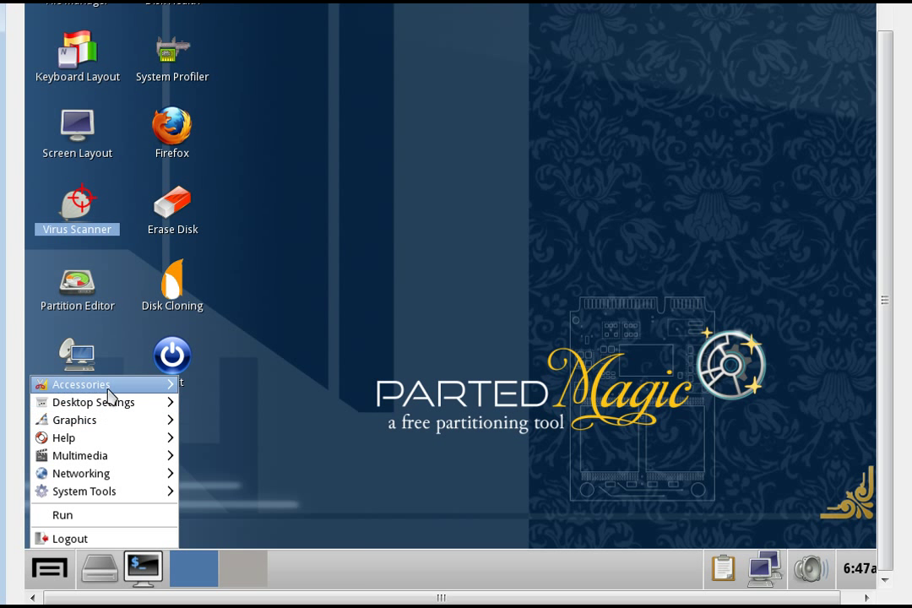
{"action": "mouse_move", "coordinate": [113, 389]}
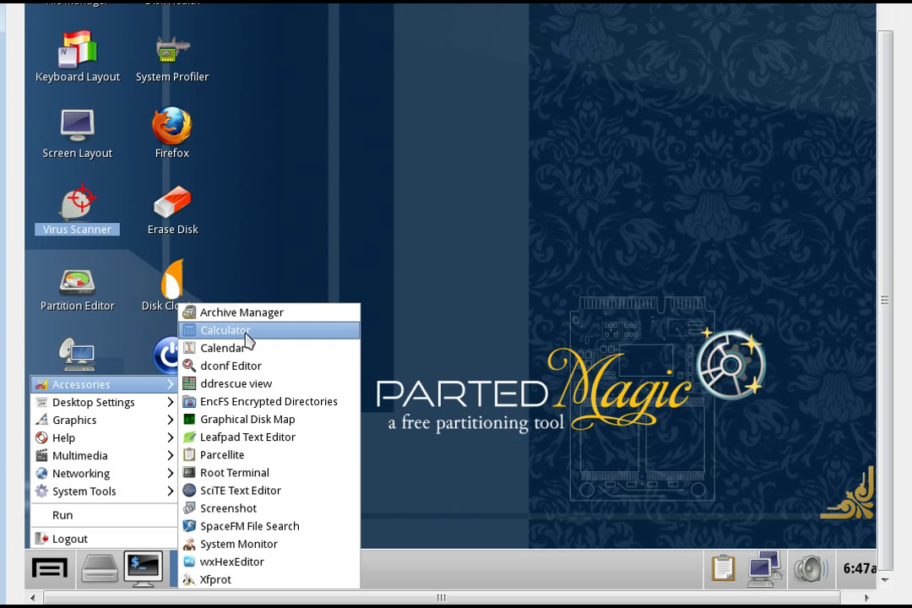
{"action": "left_click", "coordinate": [263, 253]}
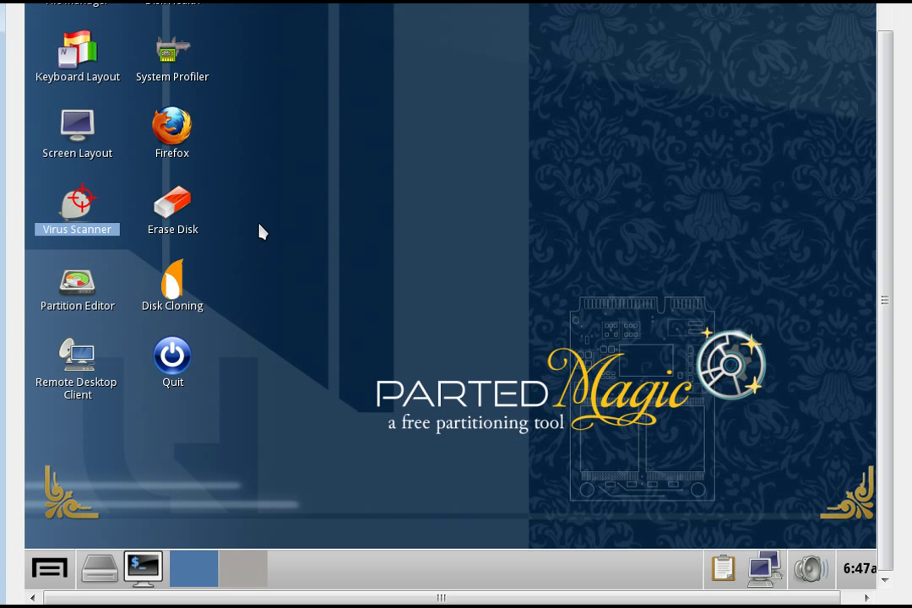
- Execute the desktop's Quit item and turn off the computer to shut down Parted Magic
{"action": "left_click", "coordinate": [173, 359]}
{"action": "right_click", "coordinate": [173, 361]}
{"action": "mouse_move", "coordinate": [261, 29]}
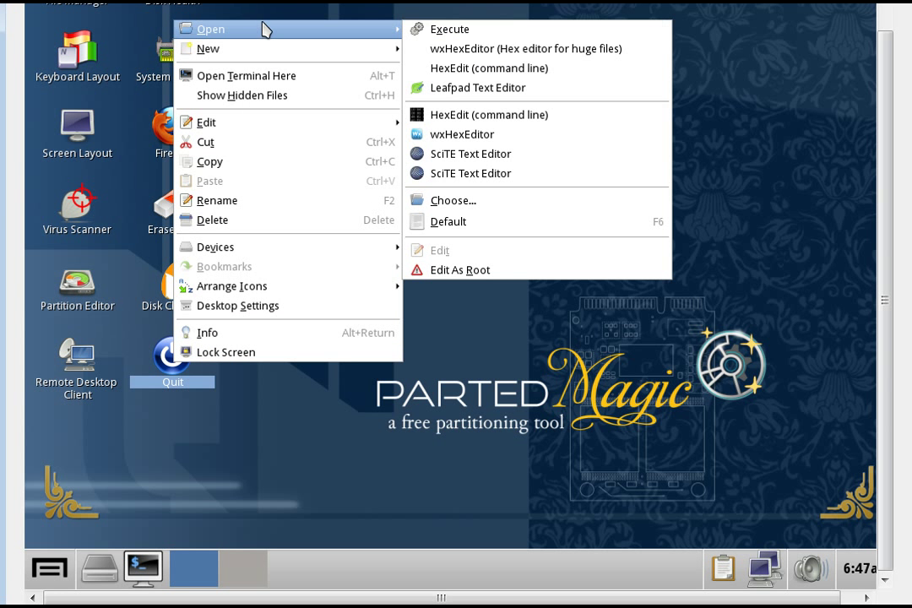
{"action": "left_click", "coordinate": [462, 34]}
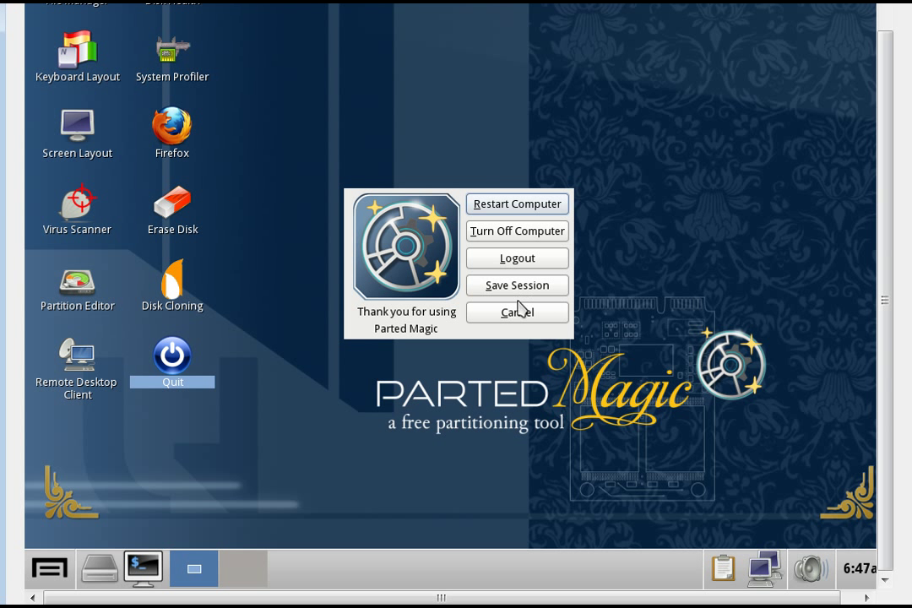
{"action": "left_click", "coordinate": [503, 233]}
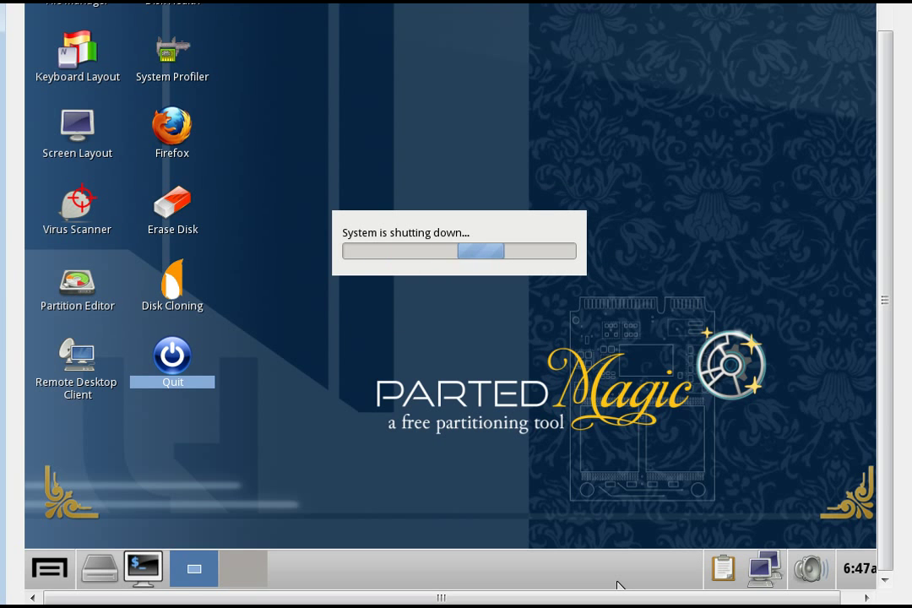